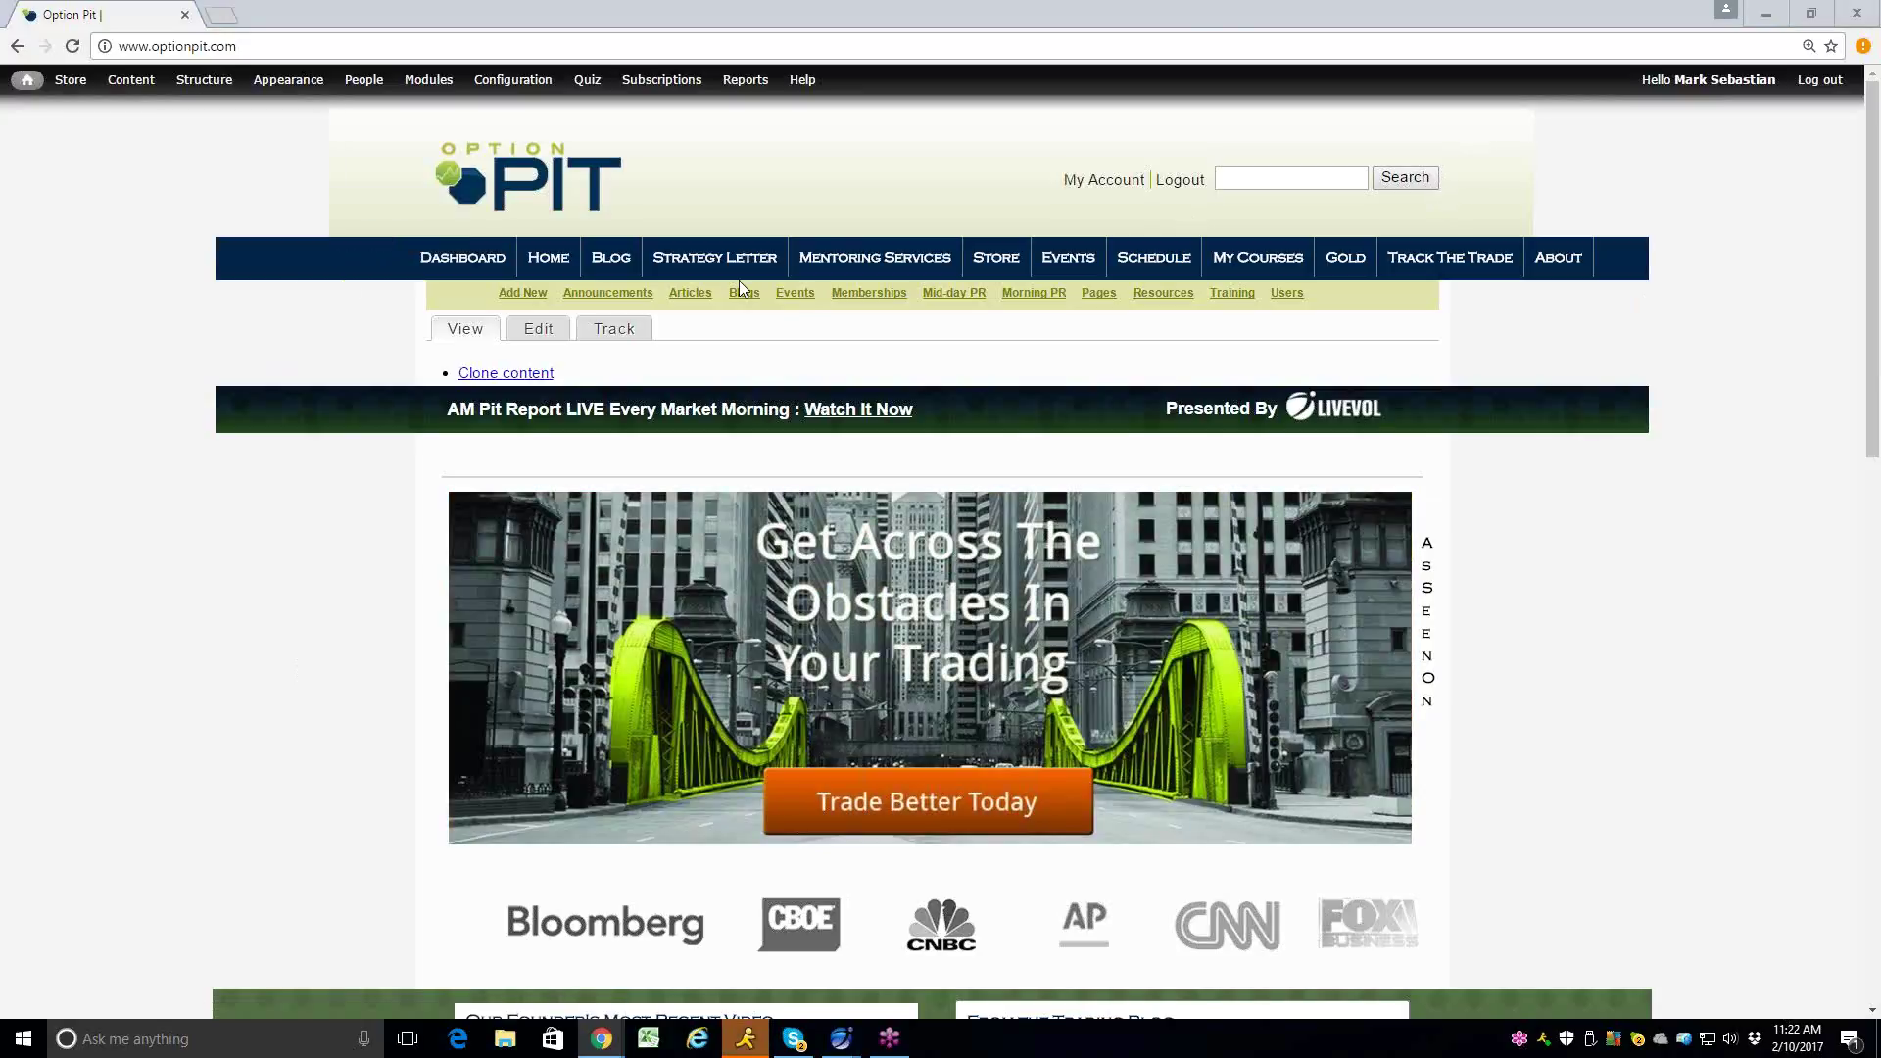
Open the Option Pit blog and scroll through its posts, returning to the top
{"action": "left_click", "coordinate": [610, 257]}
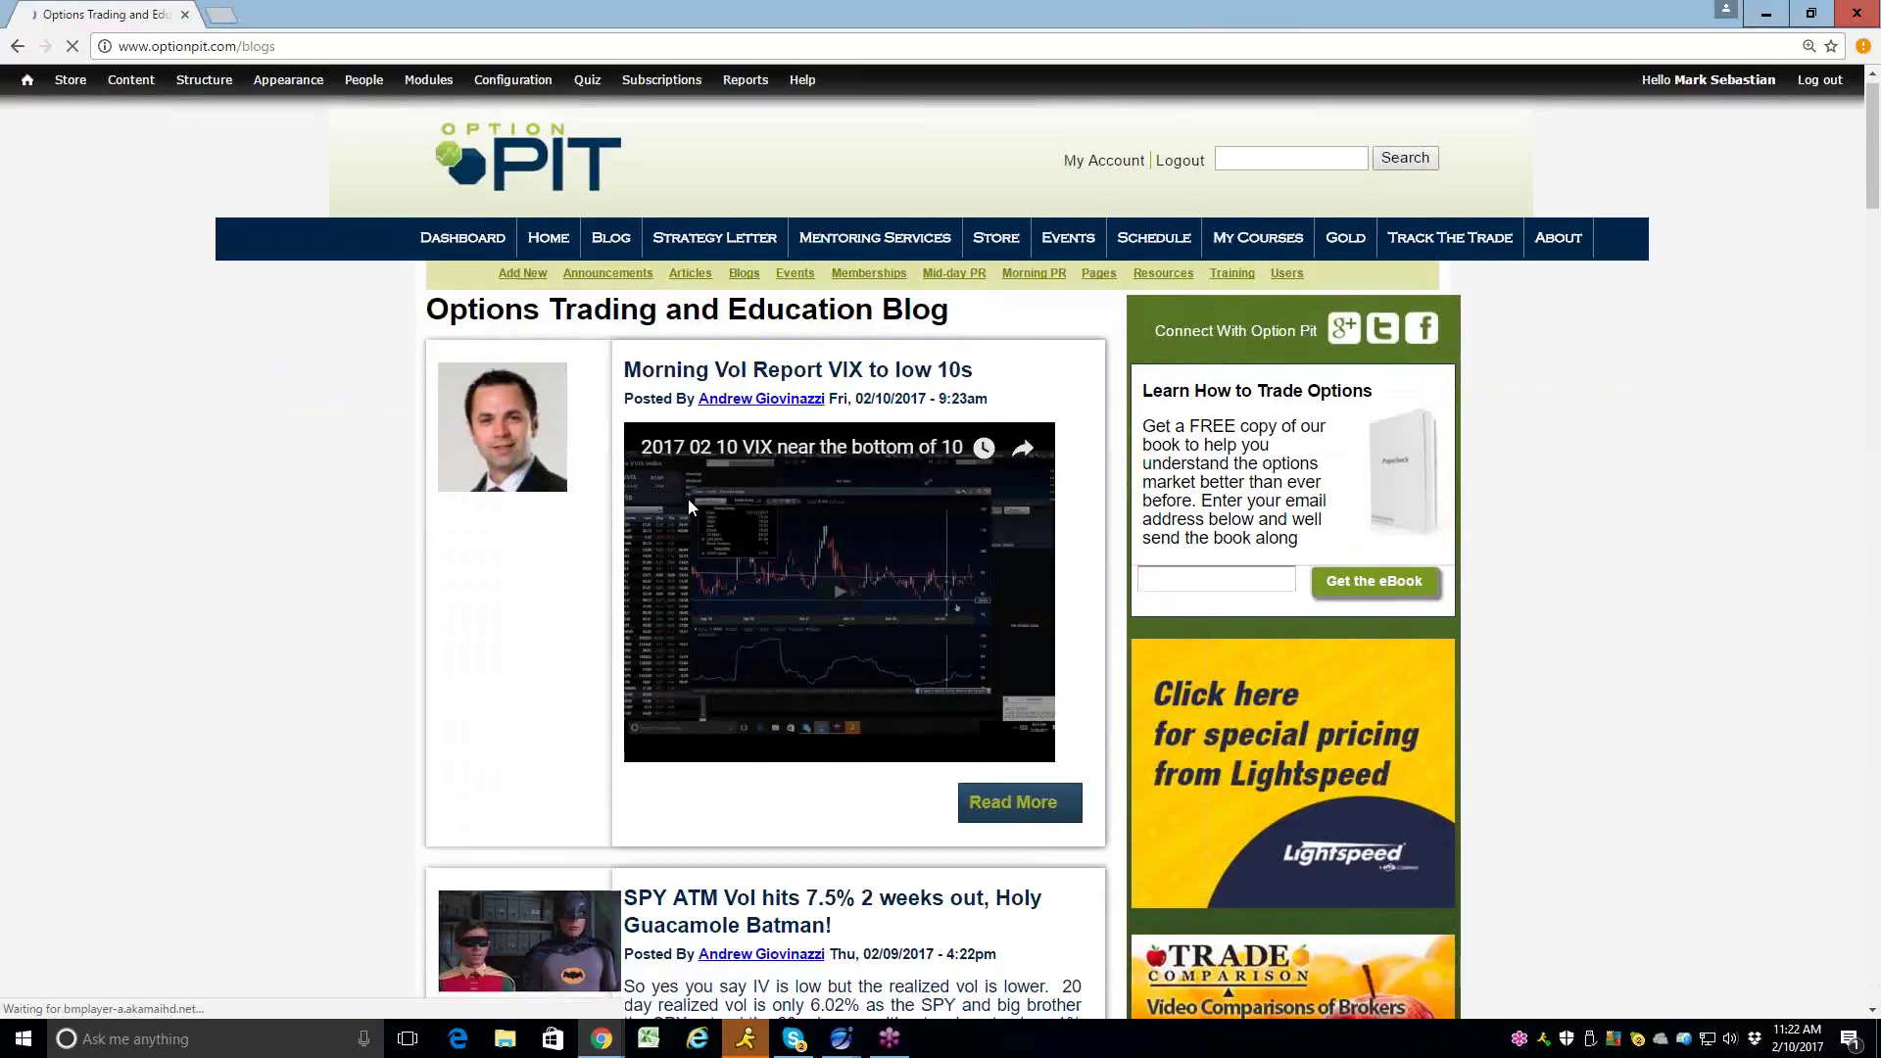
{"action": "scroll", "coordinate": [688, 498], "scroll_direction": "down", "scroll_amount": 3}
{"action": "scroll", "coordinate": [690, 502], "scroll_direction": "down", "scroll_amount": 13}
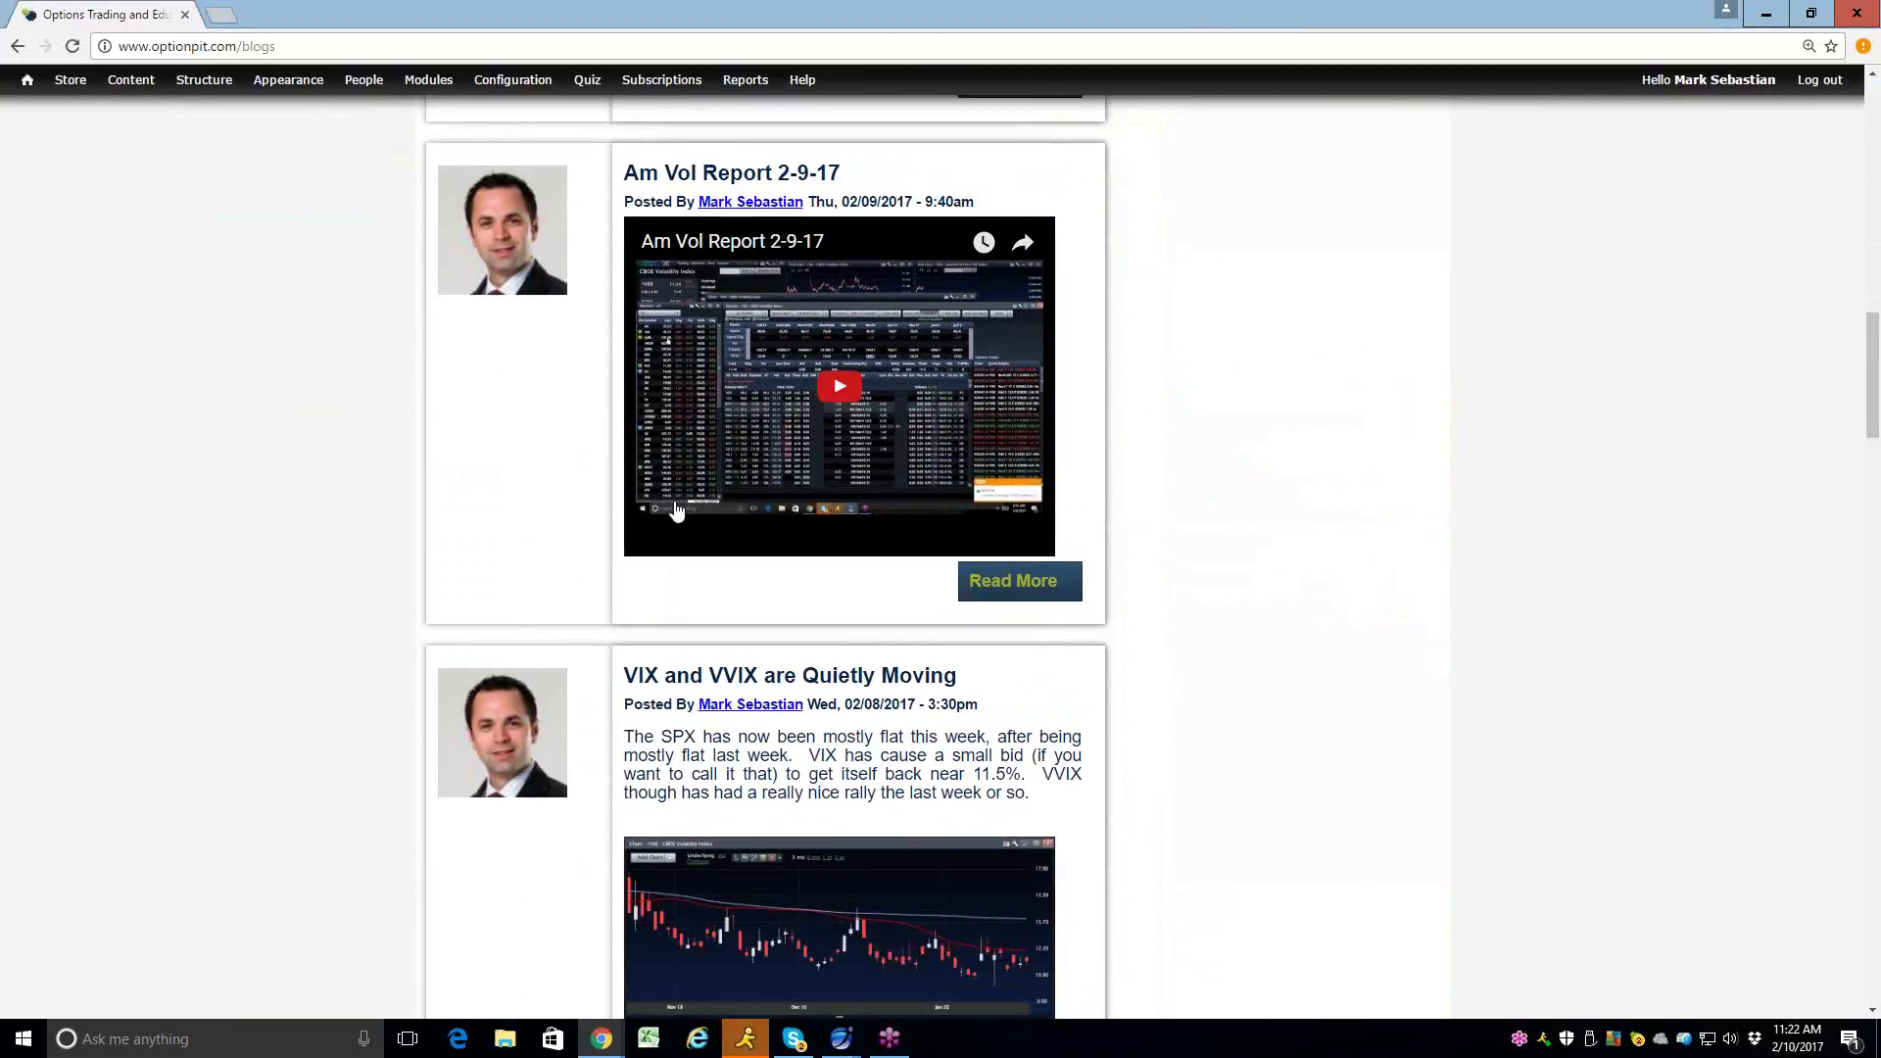
{"action": "scroll", "coordinate": [676, 502], "scroll_direction": "up", "scroll_amount": 3}
{"action": "scroll", "coordinate": [686, 497], "scroll_direction": "down", "scroll_amount": 4}
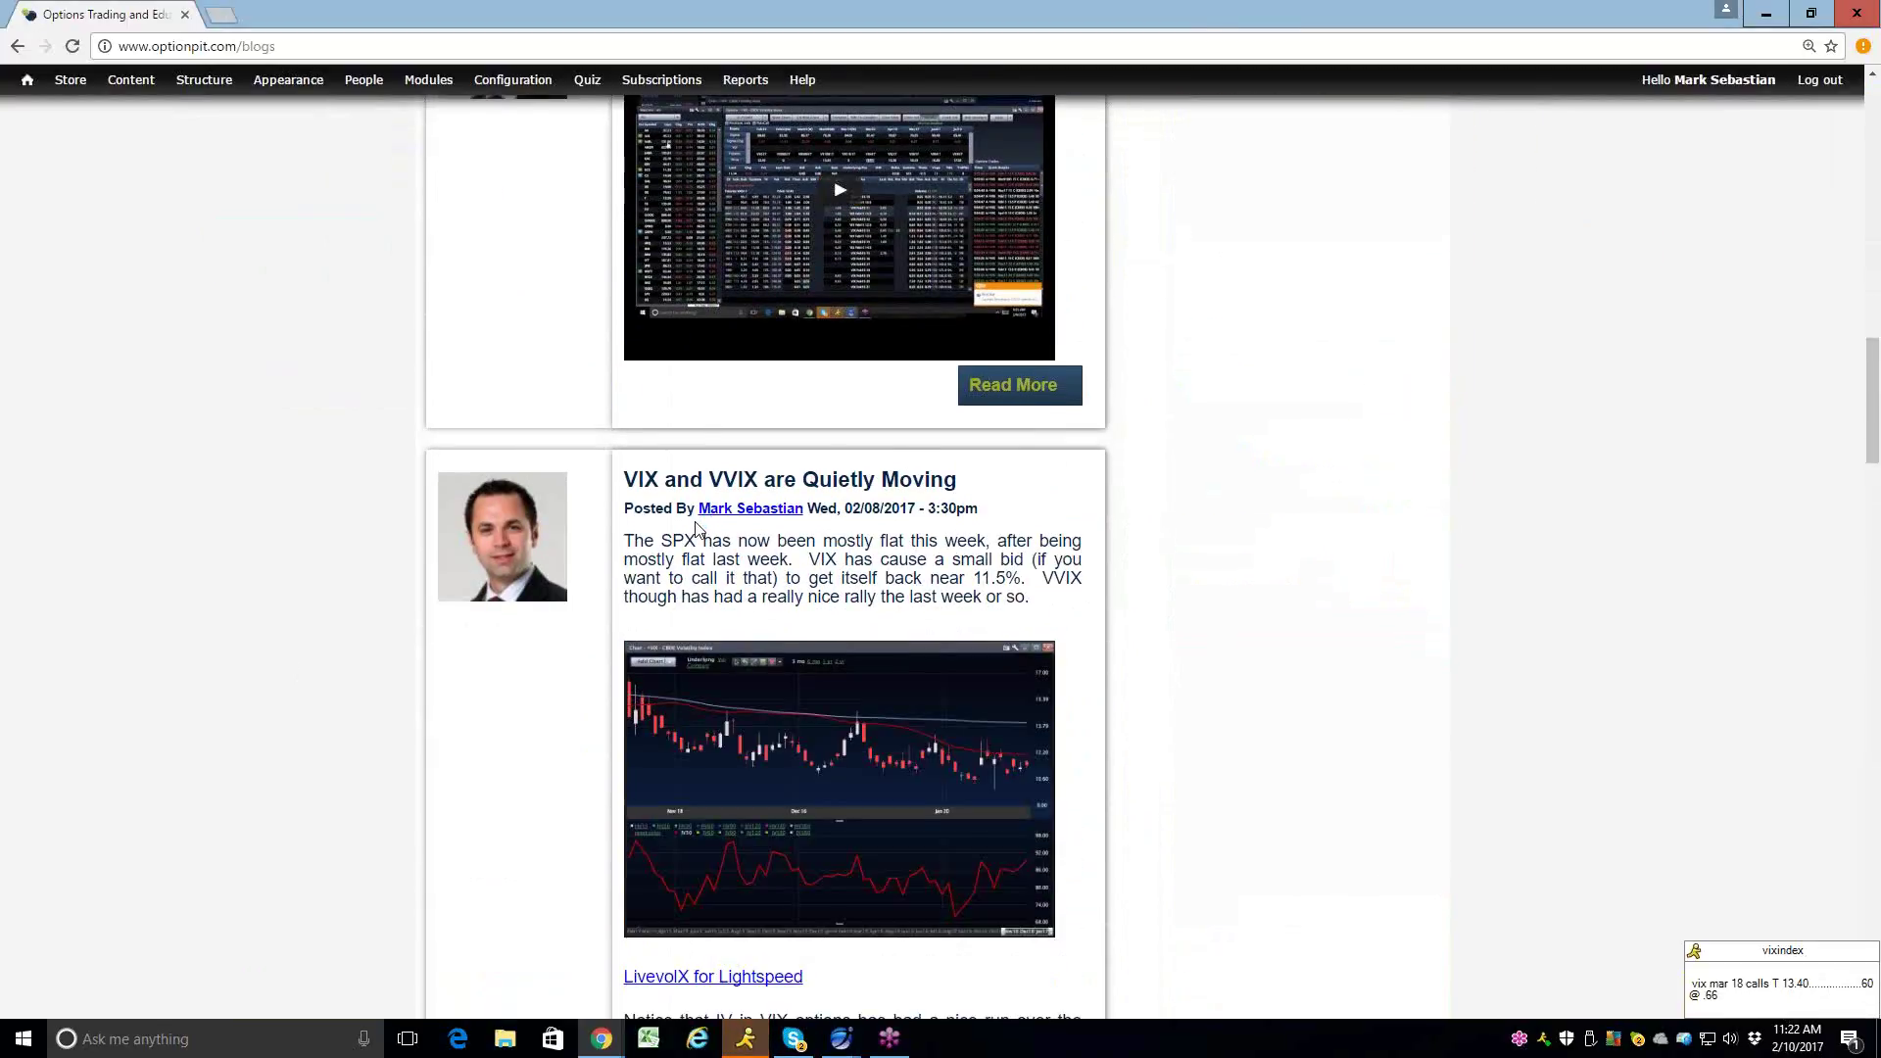
{"action": "scroll", "coordinate": [689, 494], "scroll_direction": "up", "scroll_amount": 3}
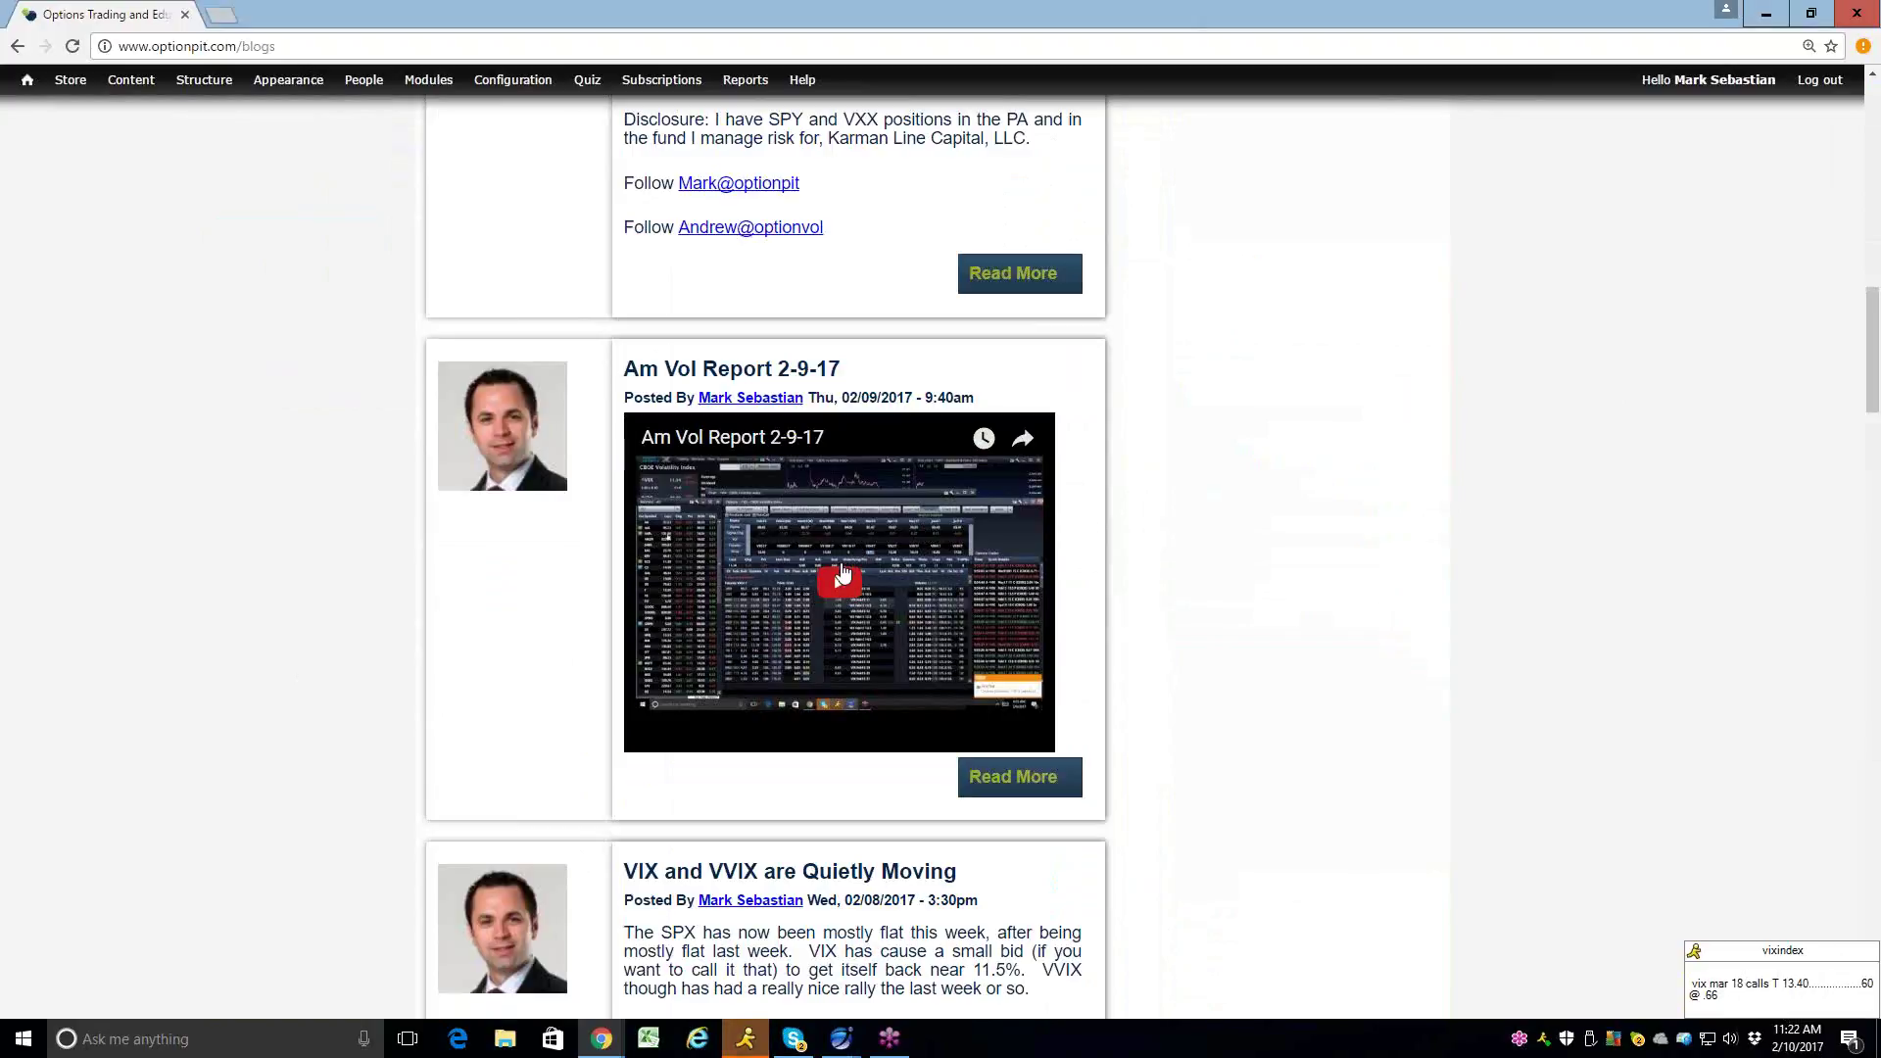
{"action": "scroll", "coordinate": [841, 578], "scroll_direction": "up", "scroll_amount": 12}
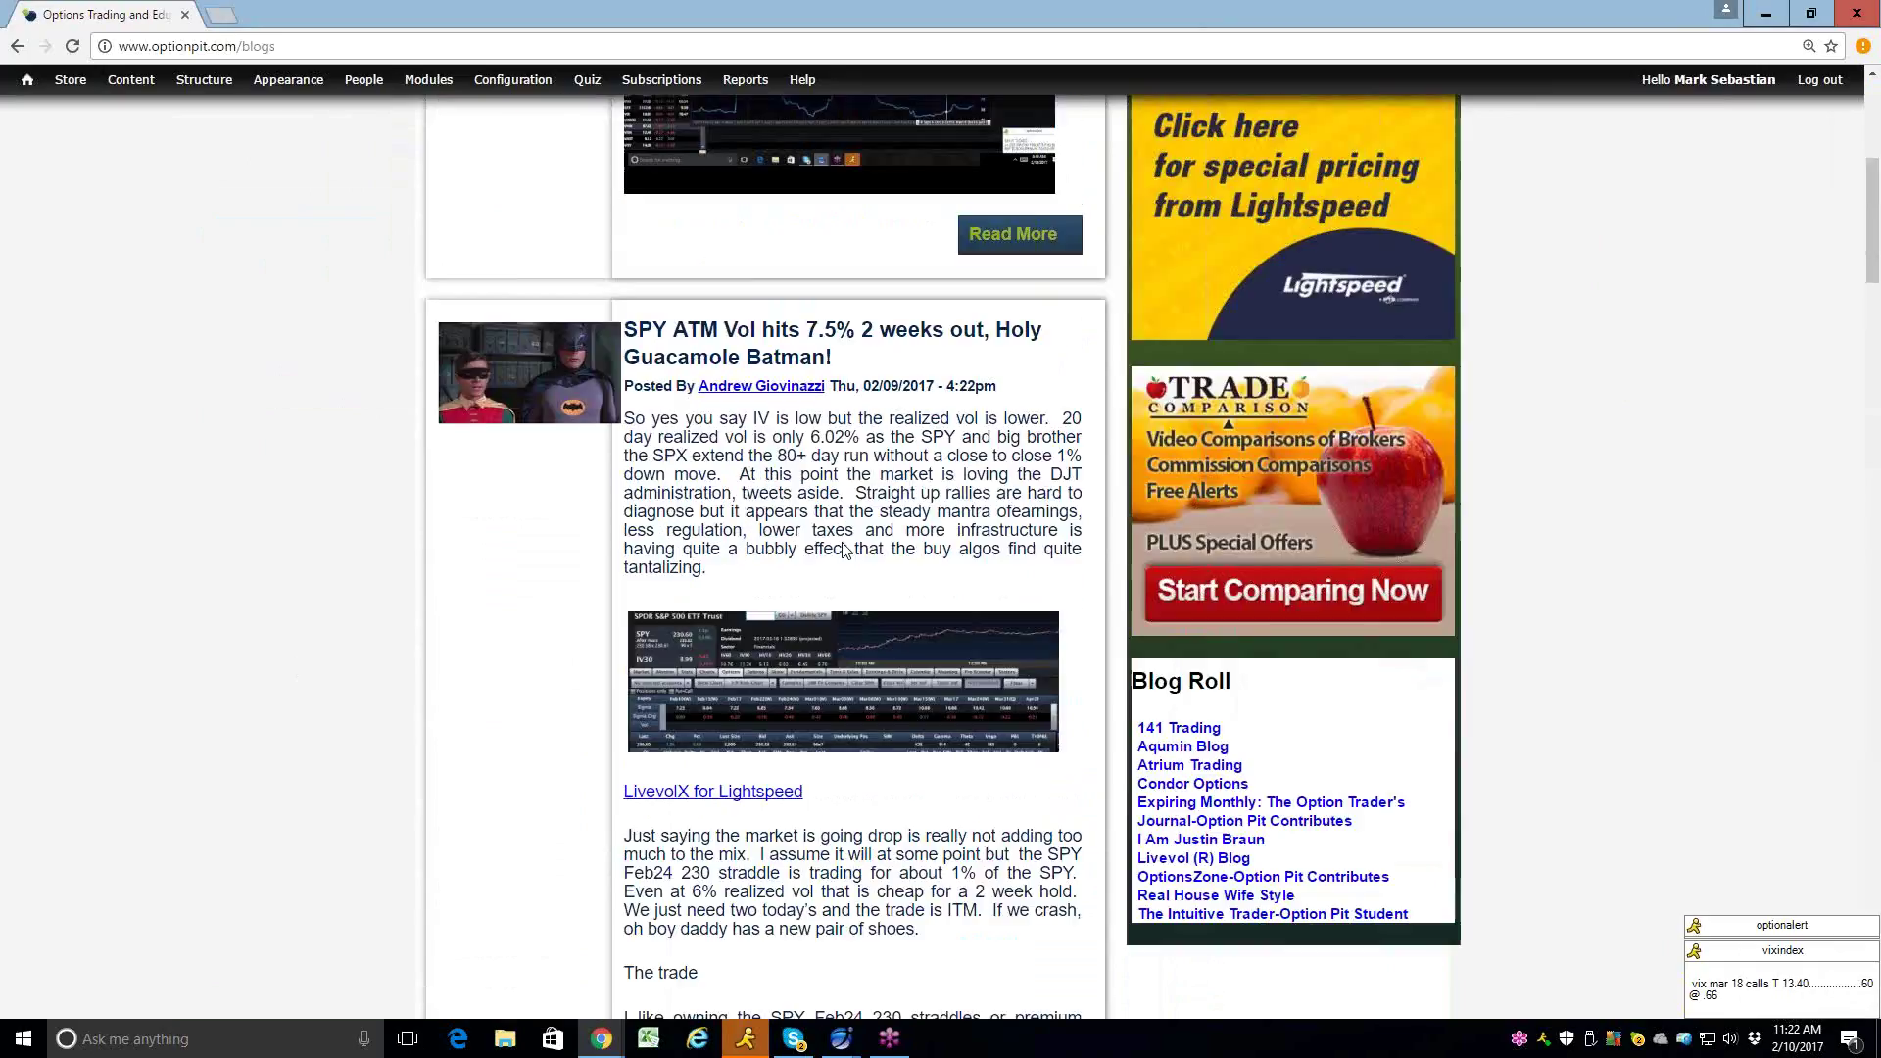
{"action": "scroll", "coordinate": [844, 541], "scroll_direction": "up", "scroll_amount": 5}
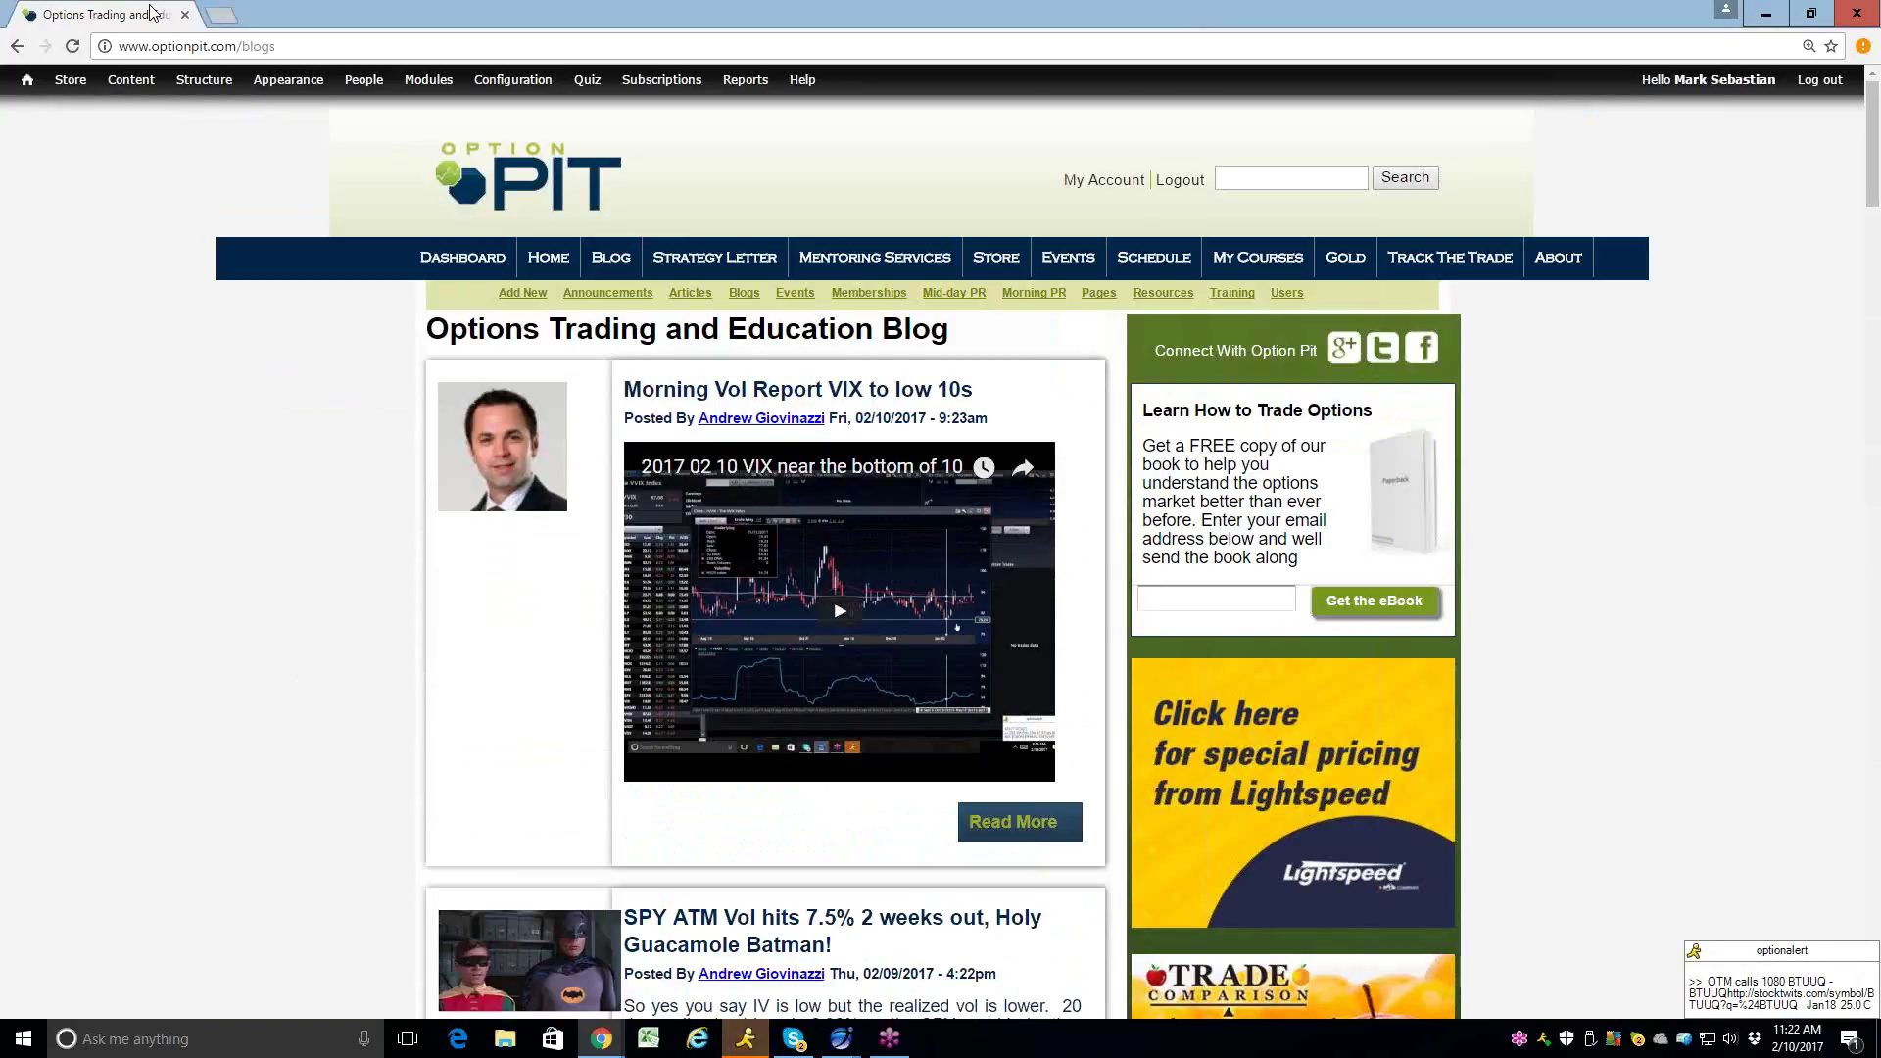
Close the browser, load SPY as the underlying, and bring up the Windows list
{"action": "left_click", "coordinate": [184, 14]}
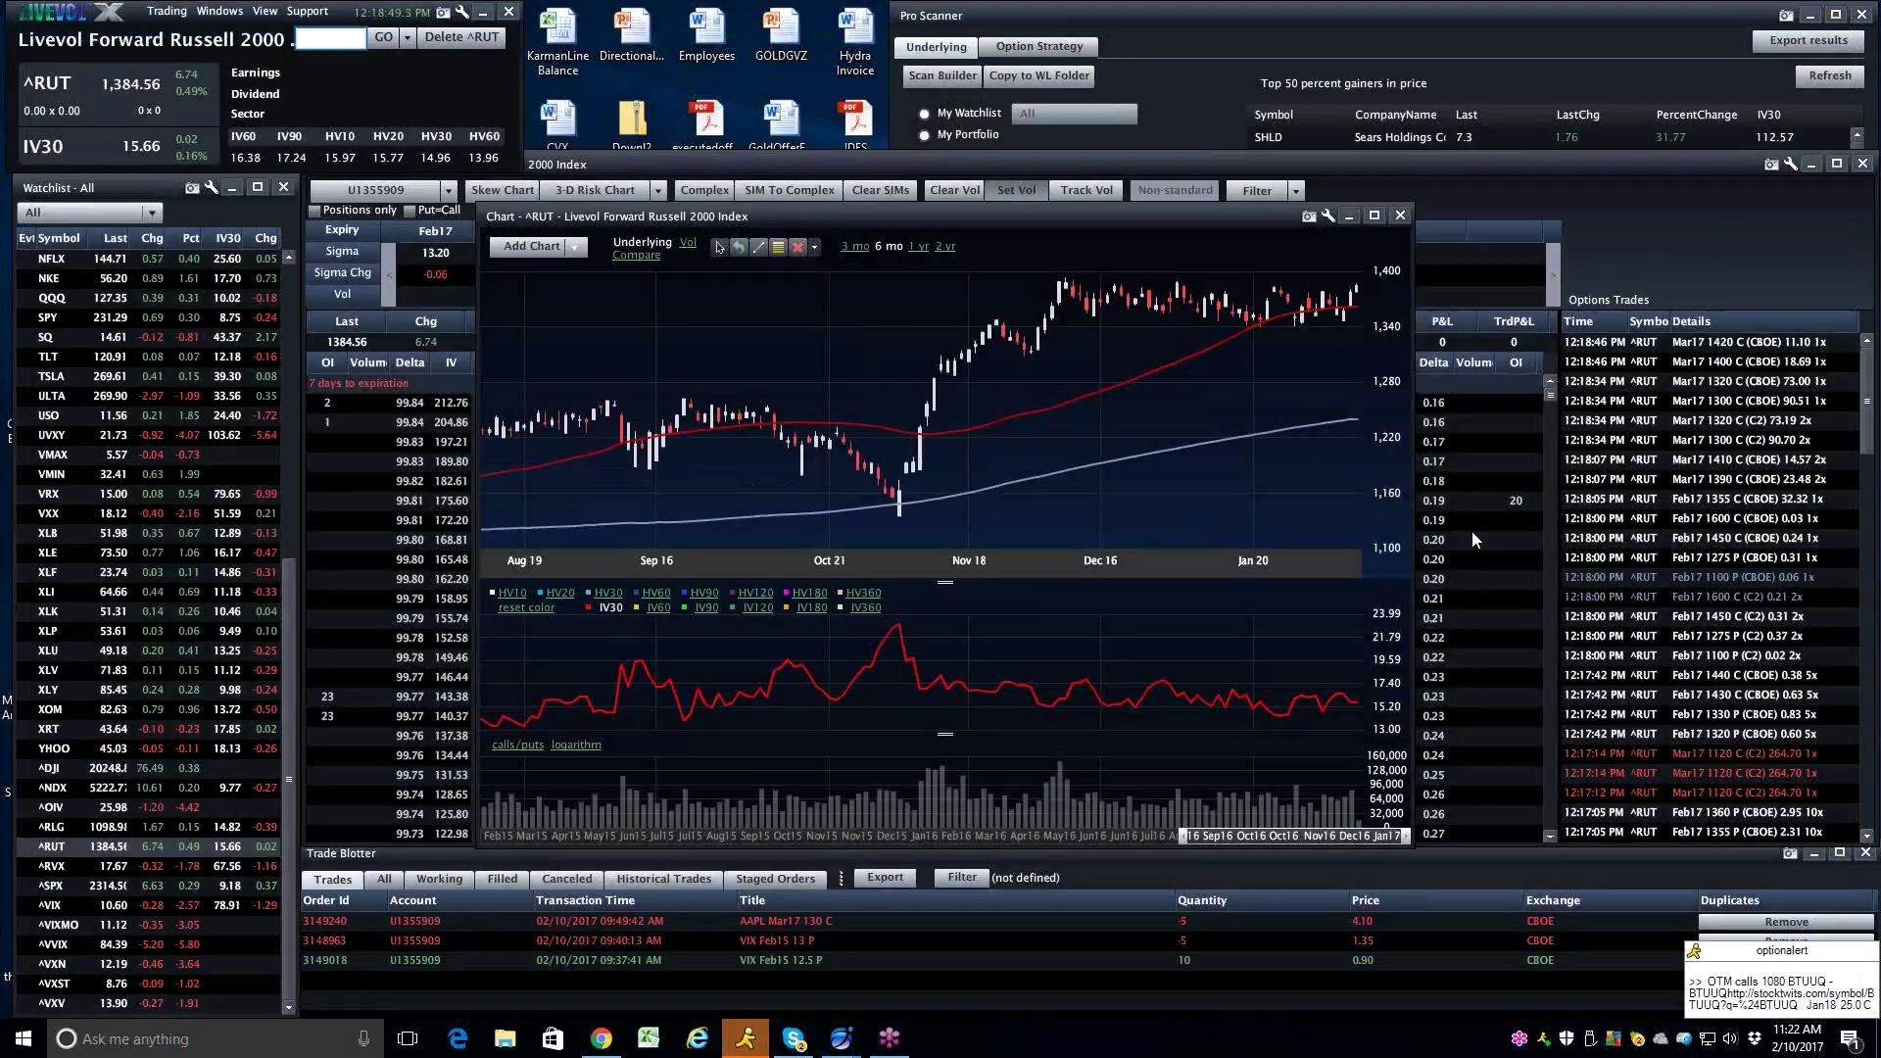
{"action": "left_click", "coordinate": [320, 30]}
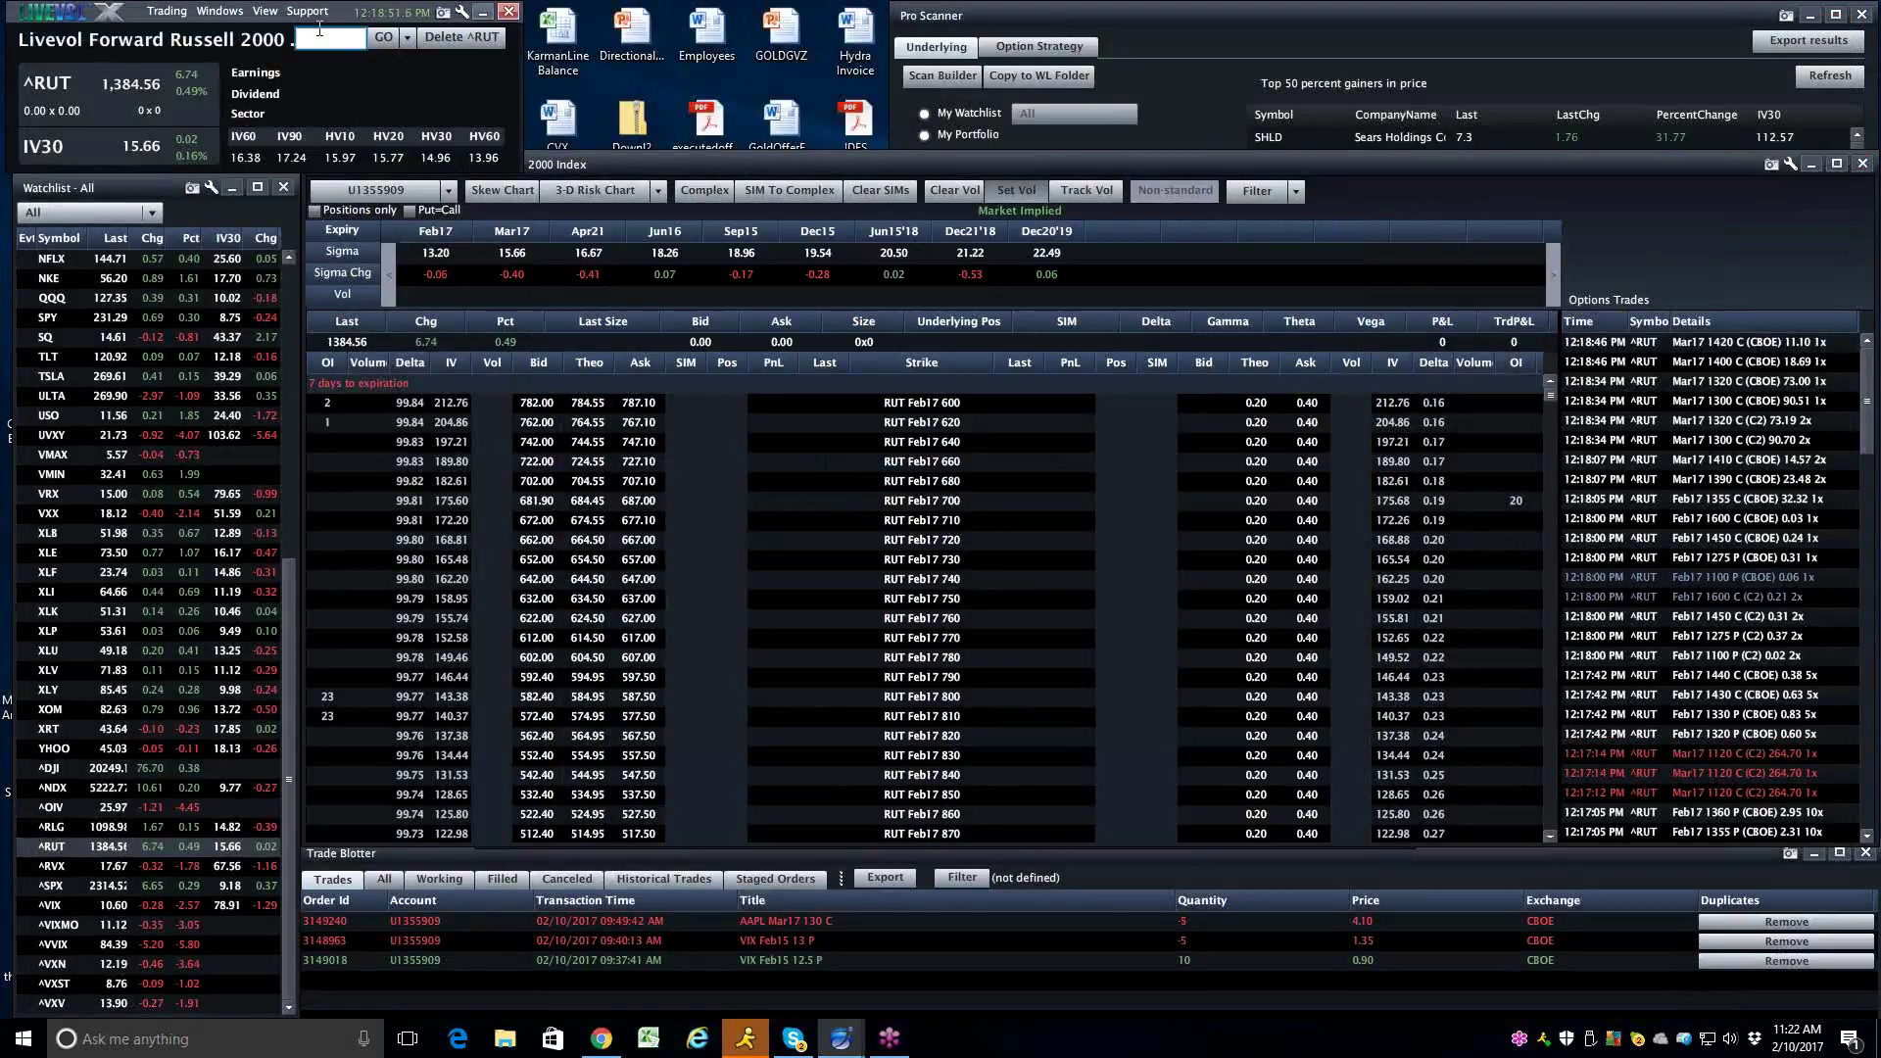
{"action": "type", "text": "SPY"}
{"action": "key", "text": "Return"}
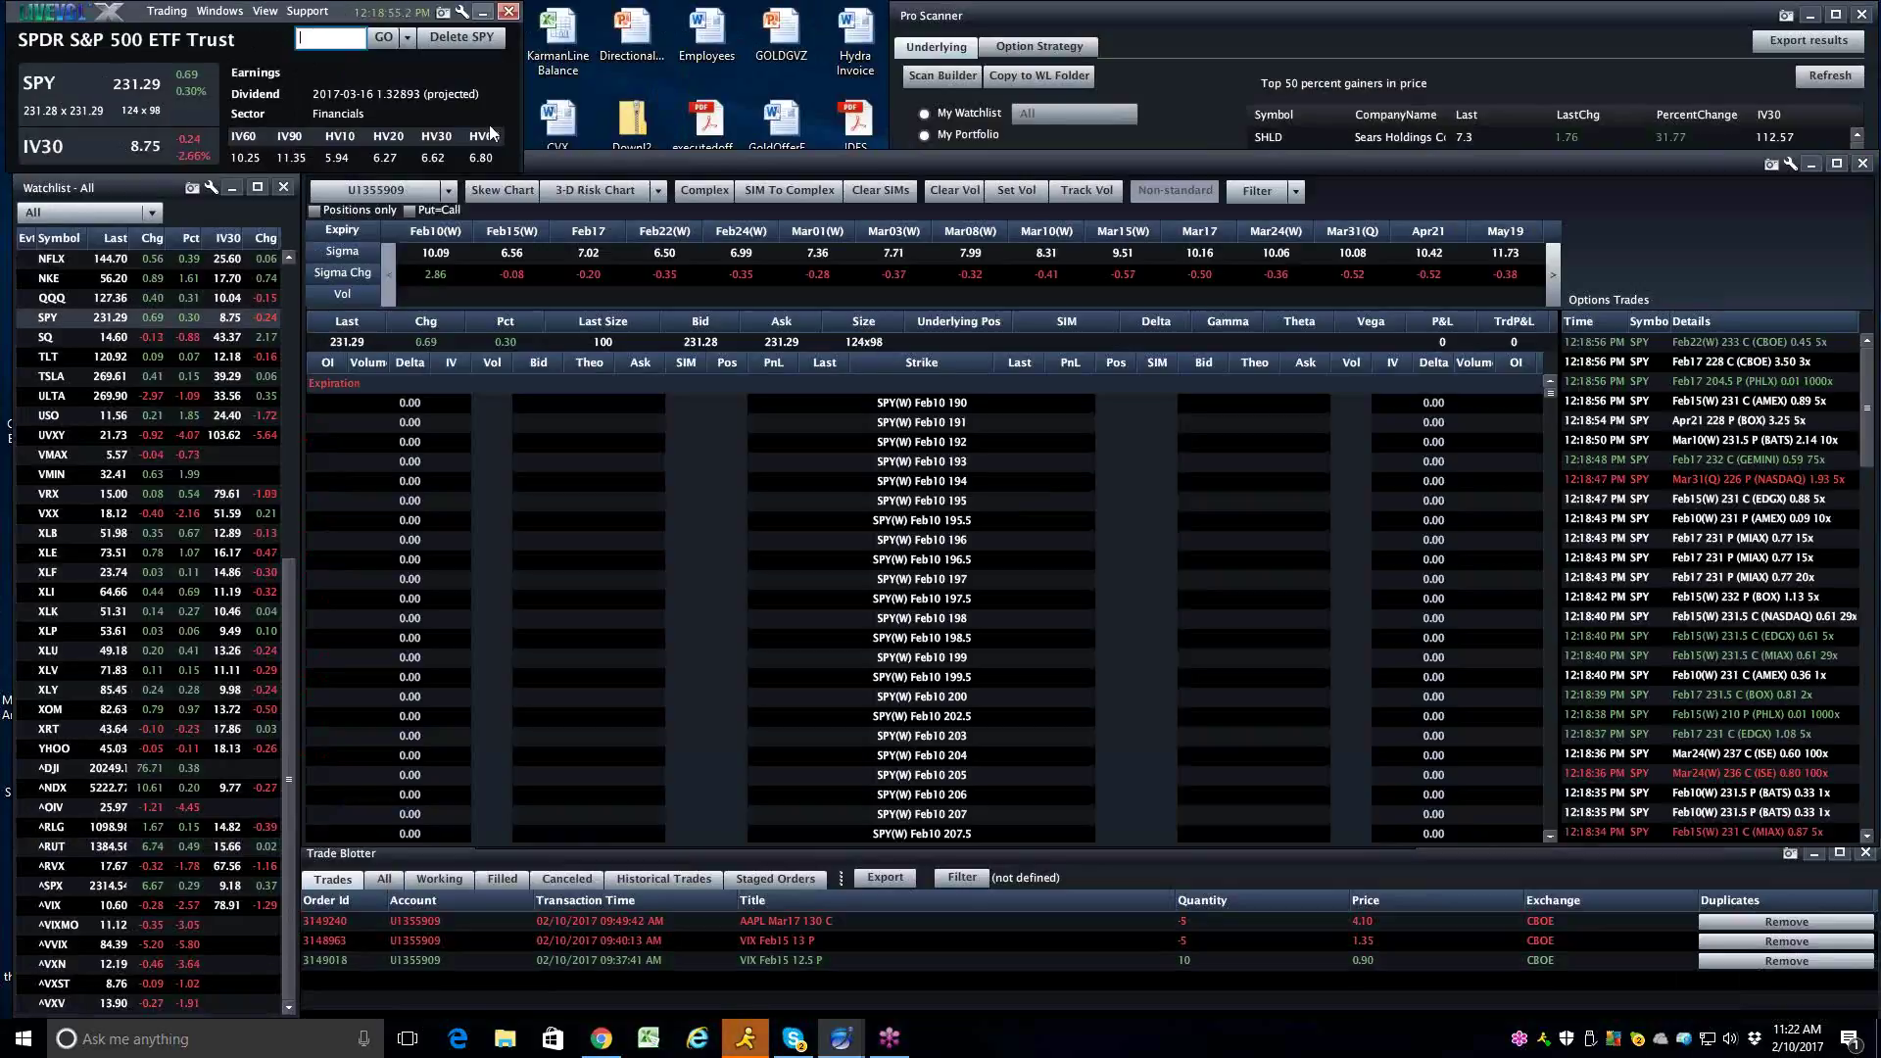
{"action": "left_click", "coordinate": [228, 10]}
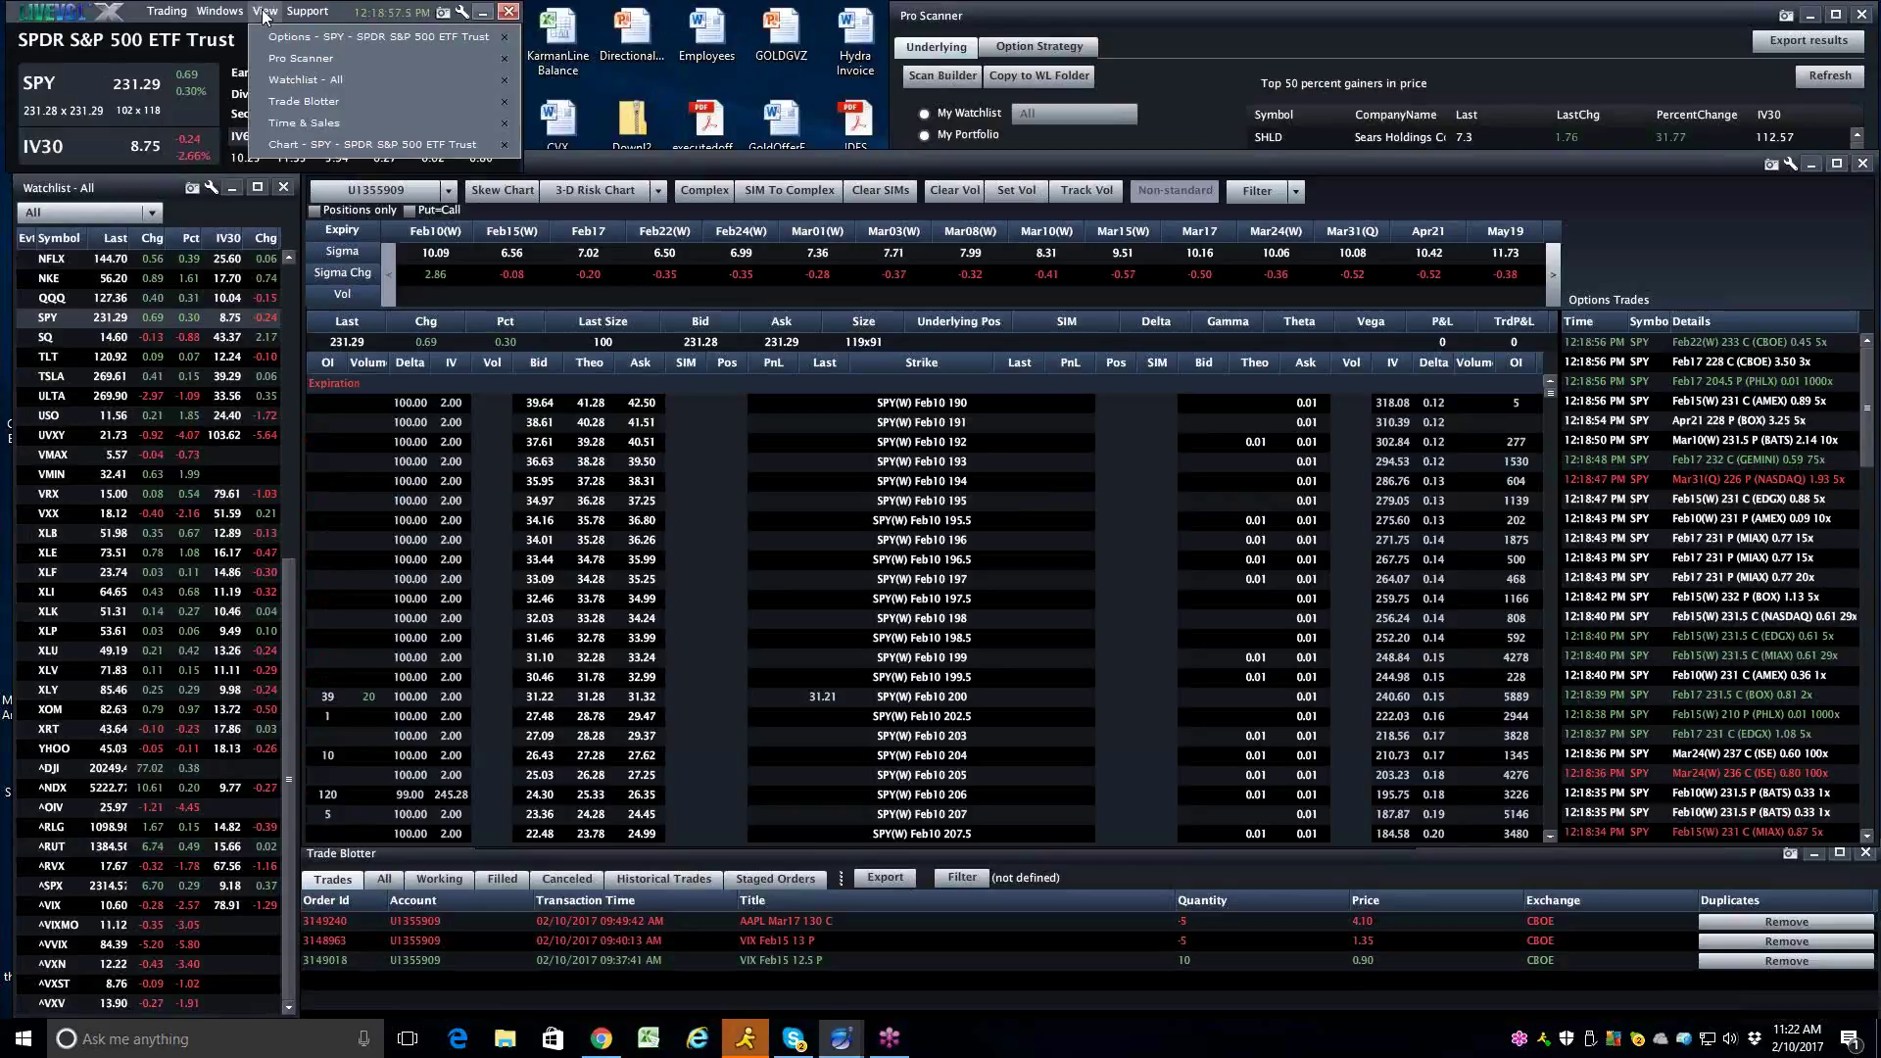
Open the SPY chart in volatility mode with HV10, HV20 and HV30 shown and IV30 hidden
{"action": "left_click", "coordinate": [294, 150]}
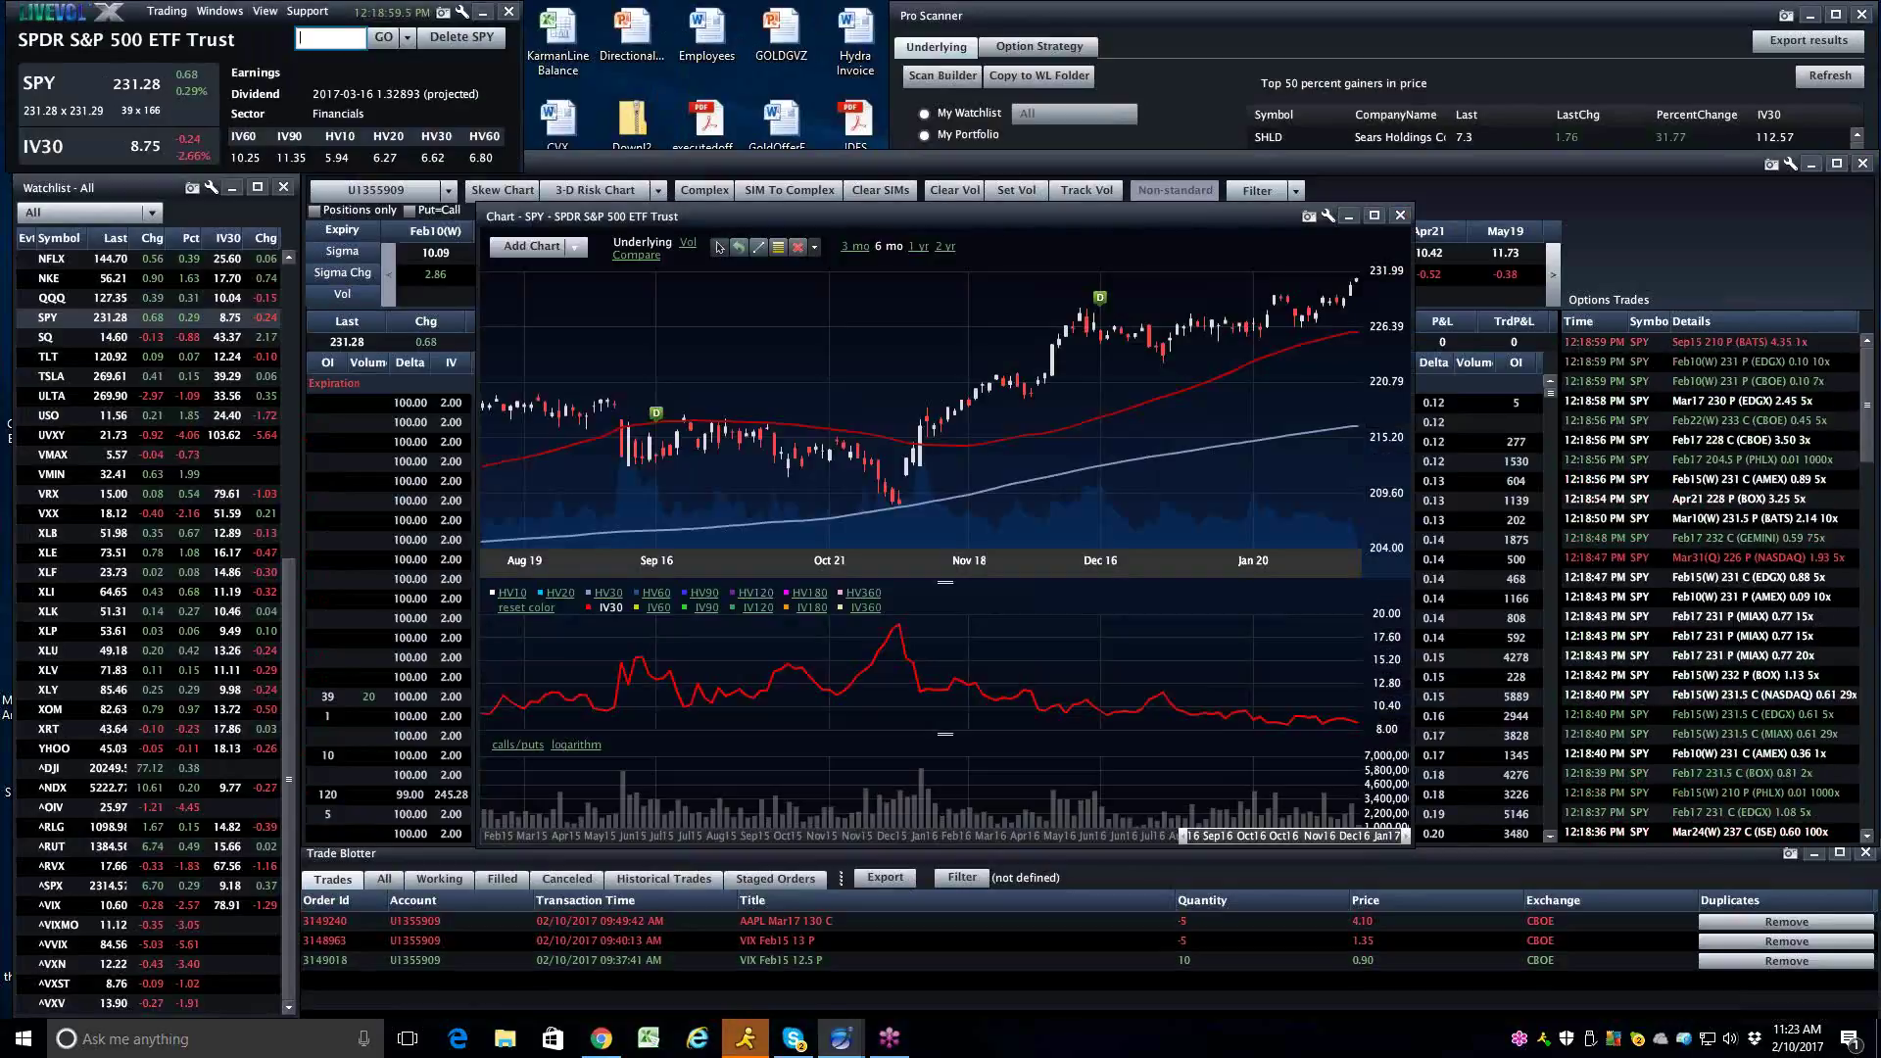
{"action": "left_click", "coordinate": [688, 245]}
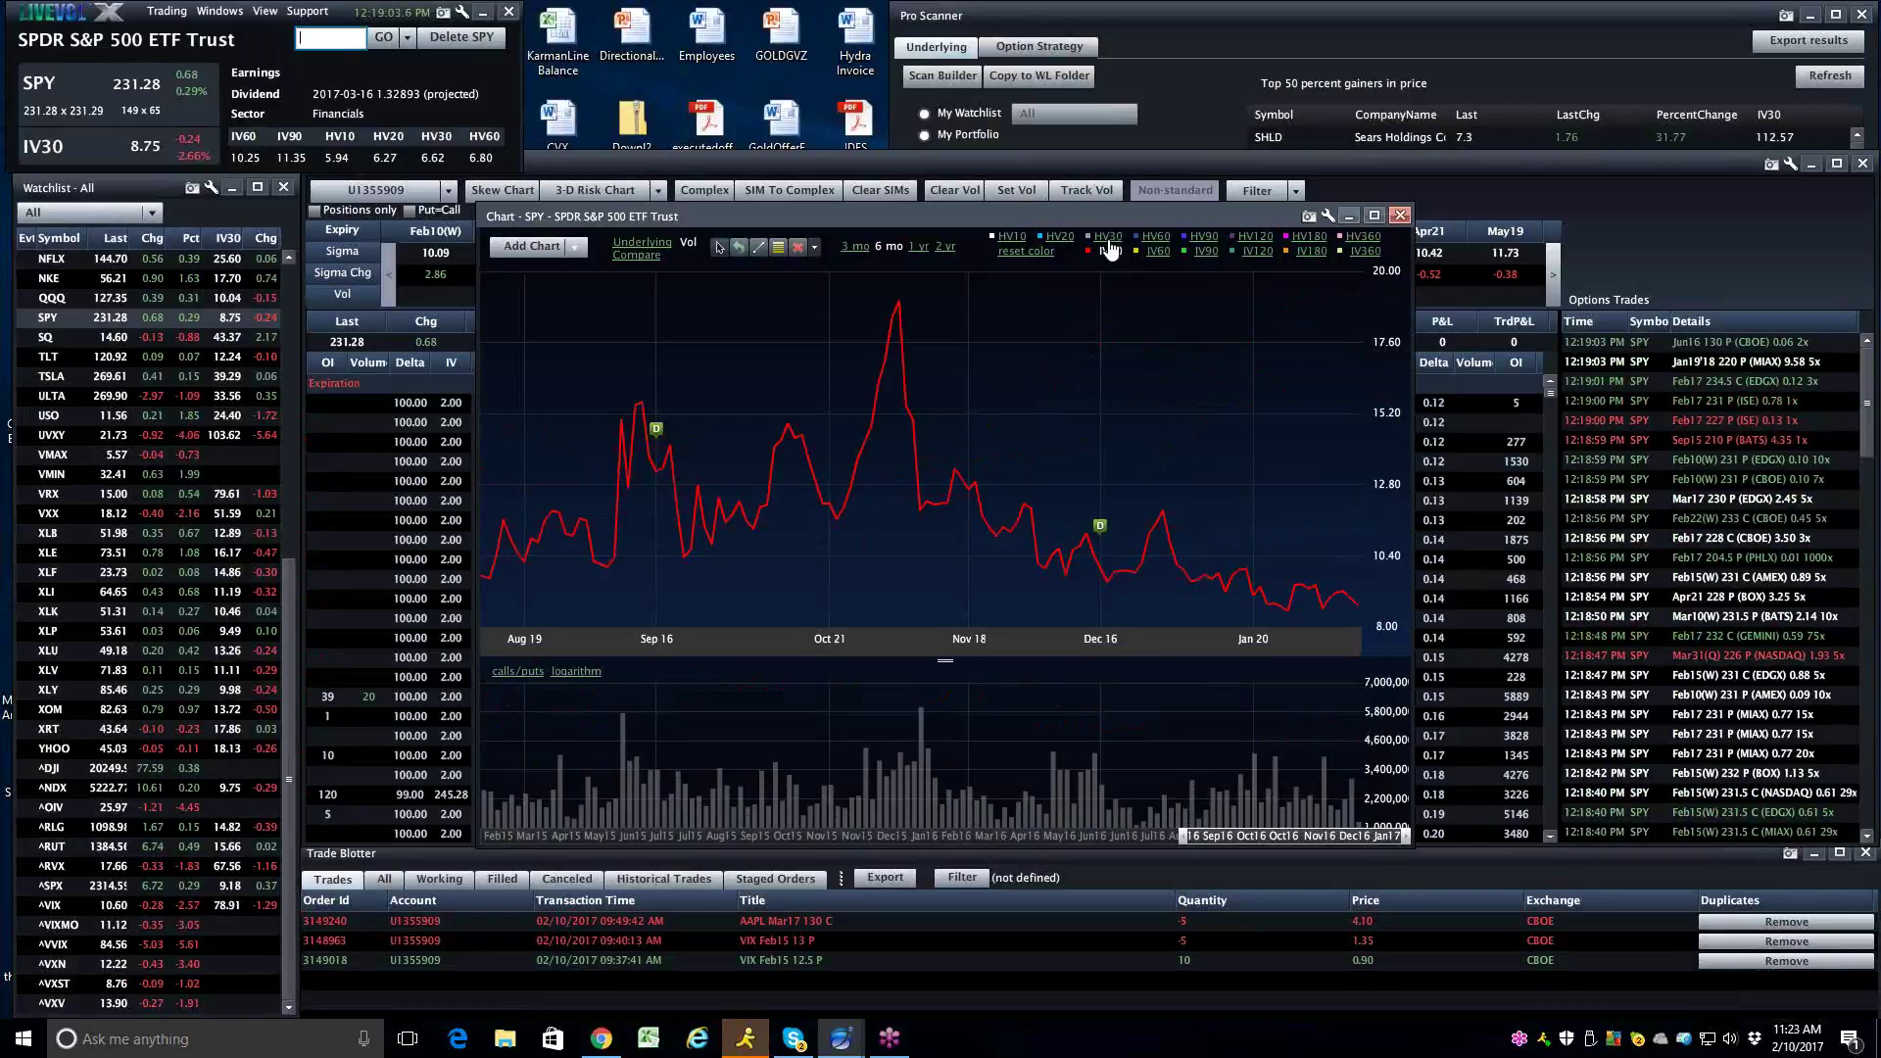
{"action": "left_click", "coordinate": [1023, 237]}
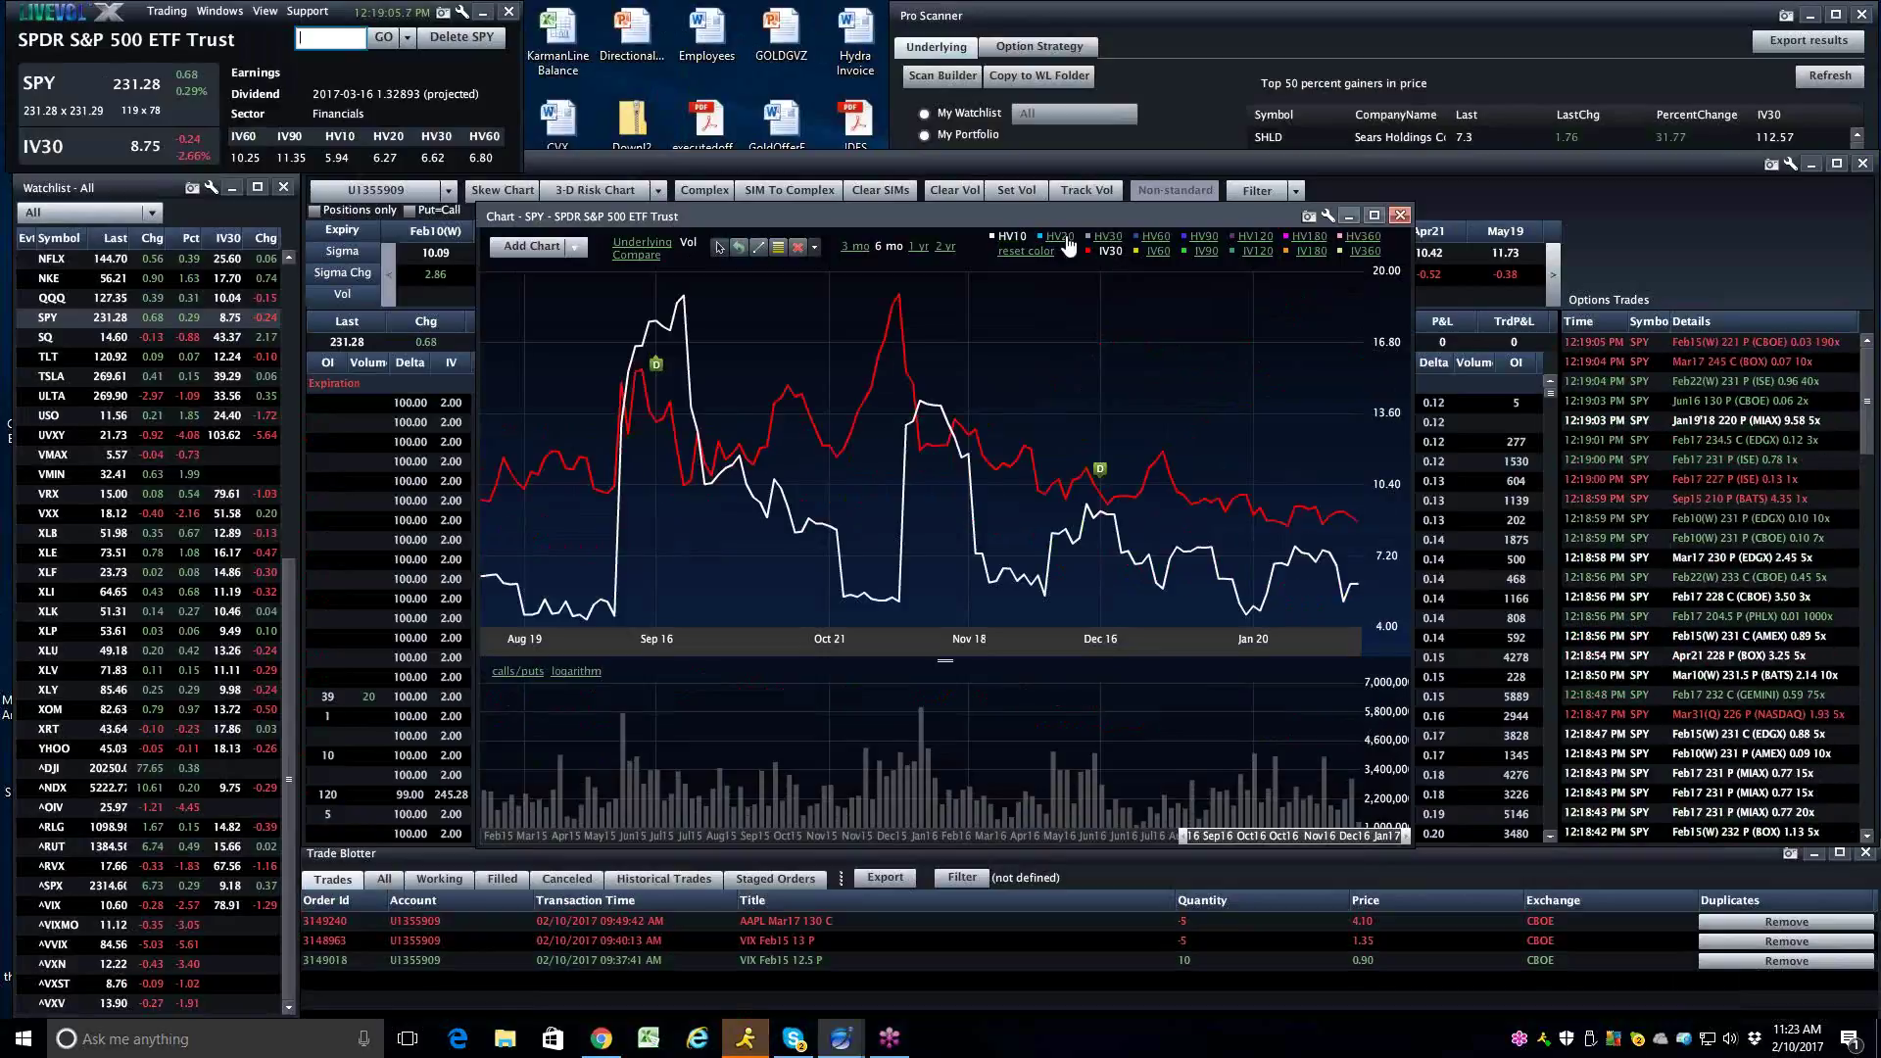
{"action": "left_click", "coordinate": [1061, 237]}
{"action": "left_click", "coordinate": [1108, 237]}
{"action": "left_click", "coordinate": [1110, 251]}
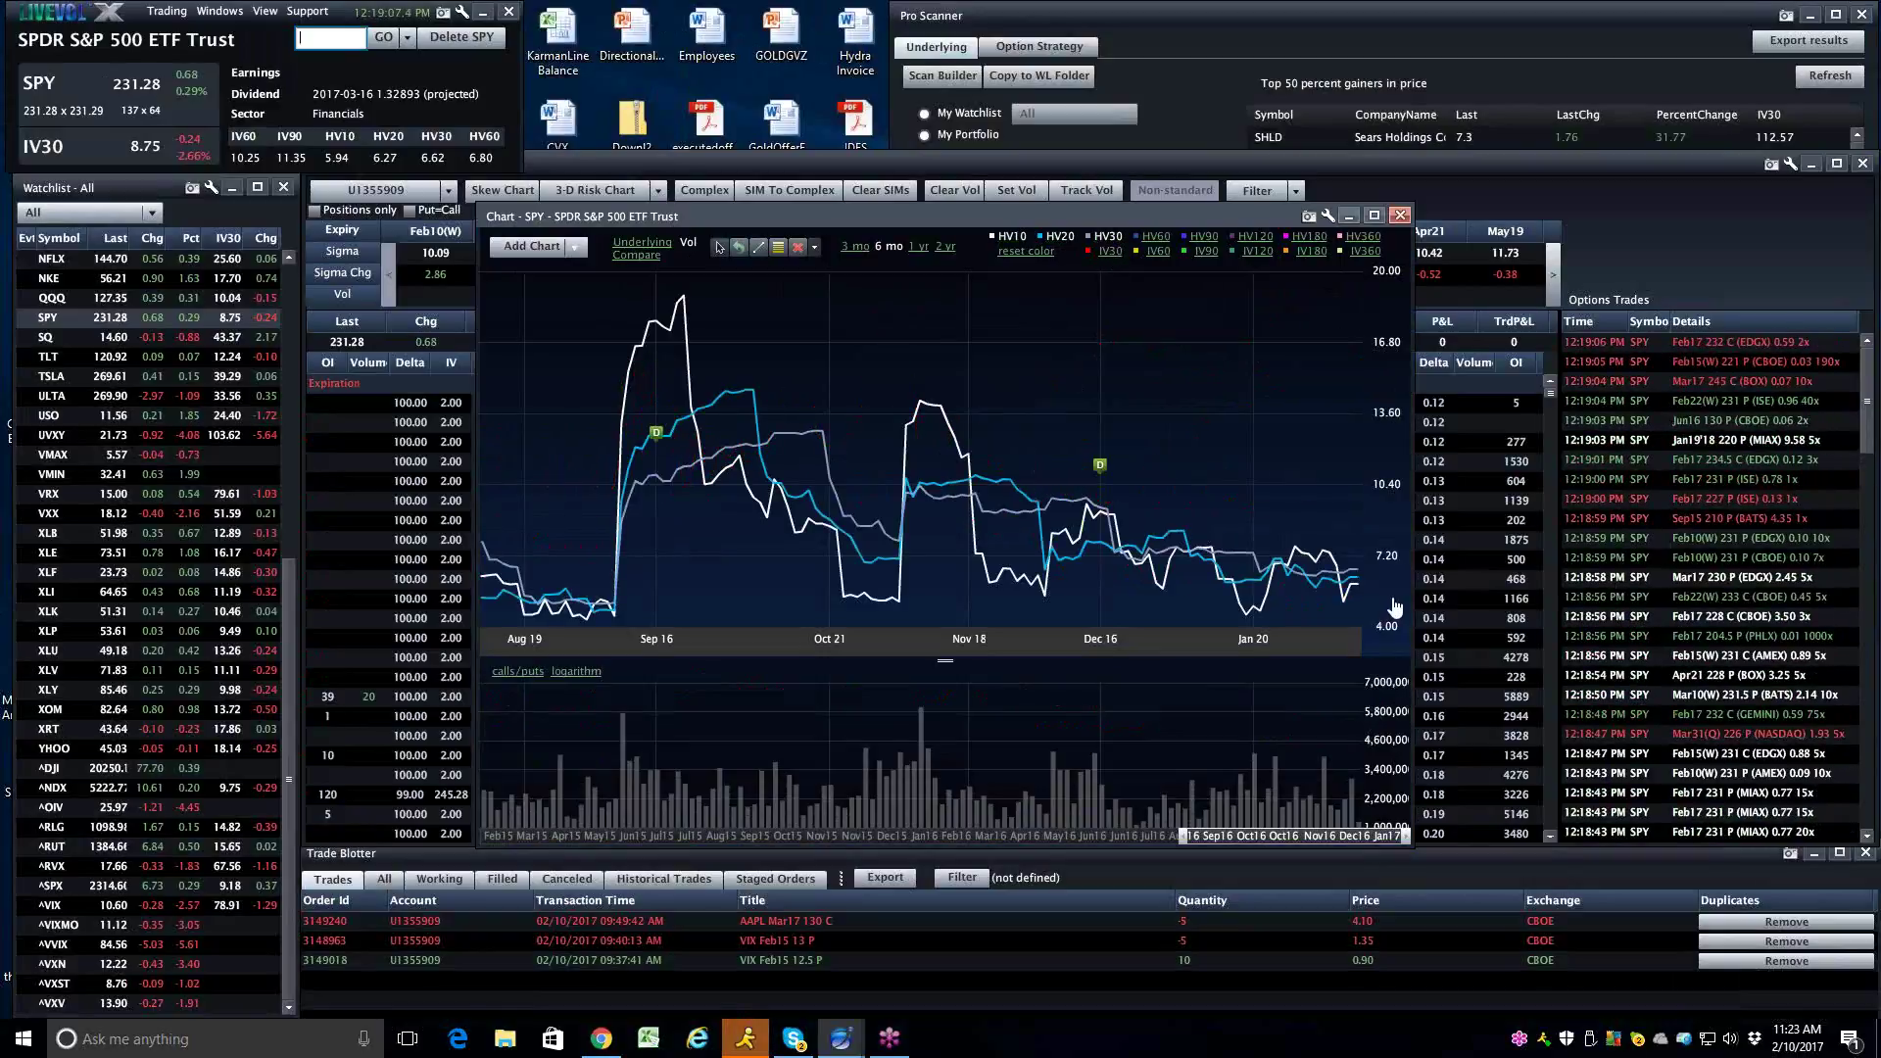
Add HV60 and HV90, then hide every HV line and show only IV30
{"action": "mouse_move", "coordinate": [1370, 589]}
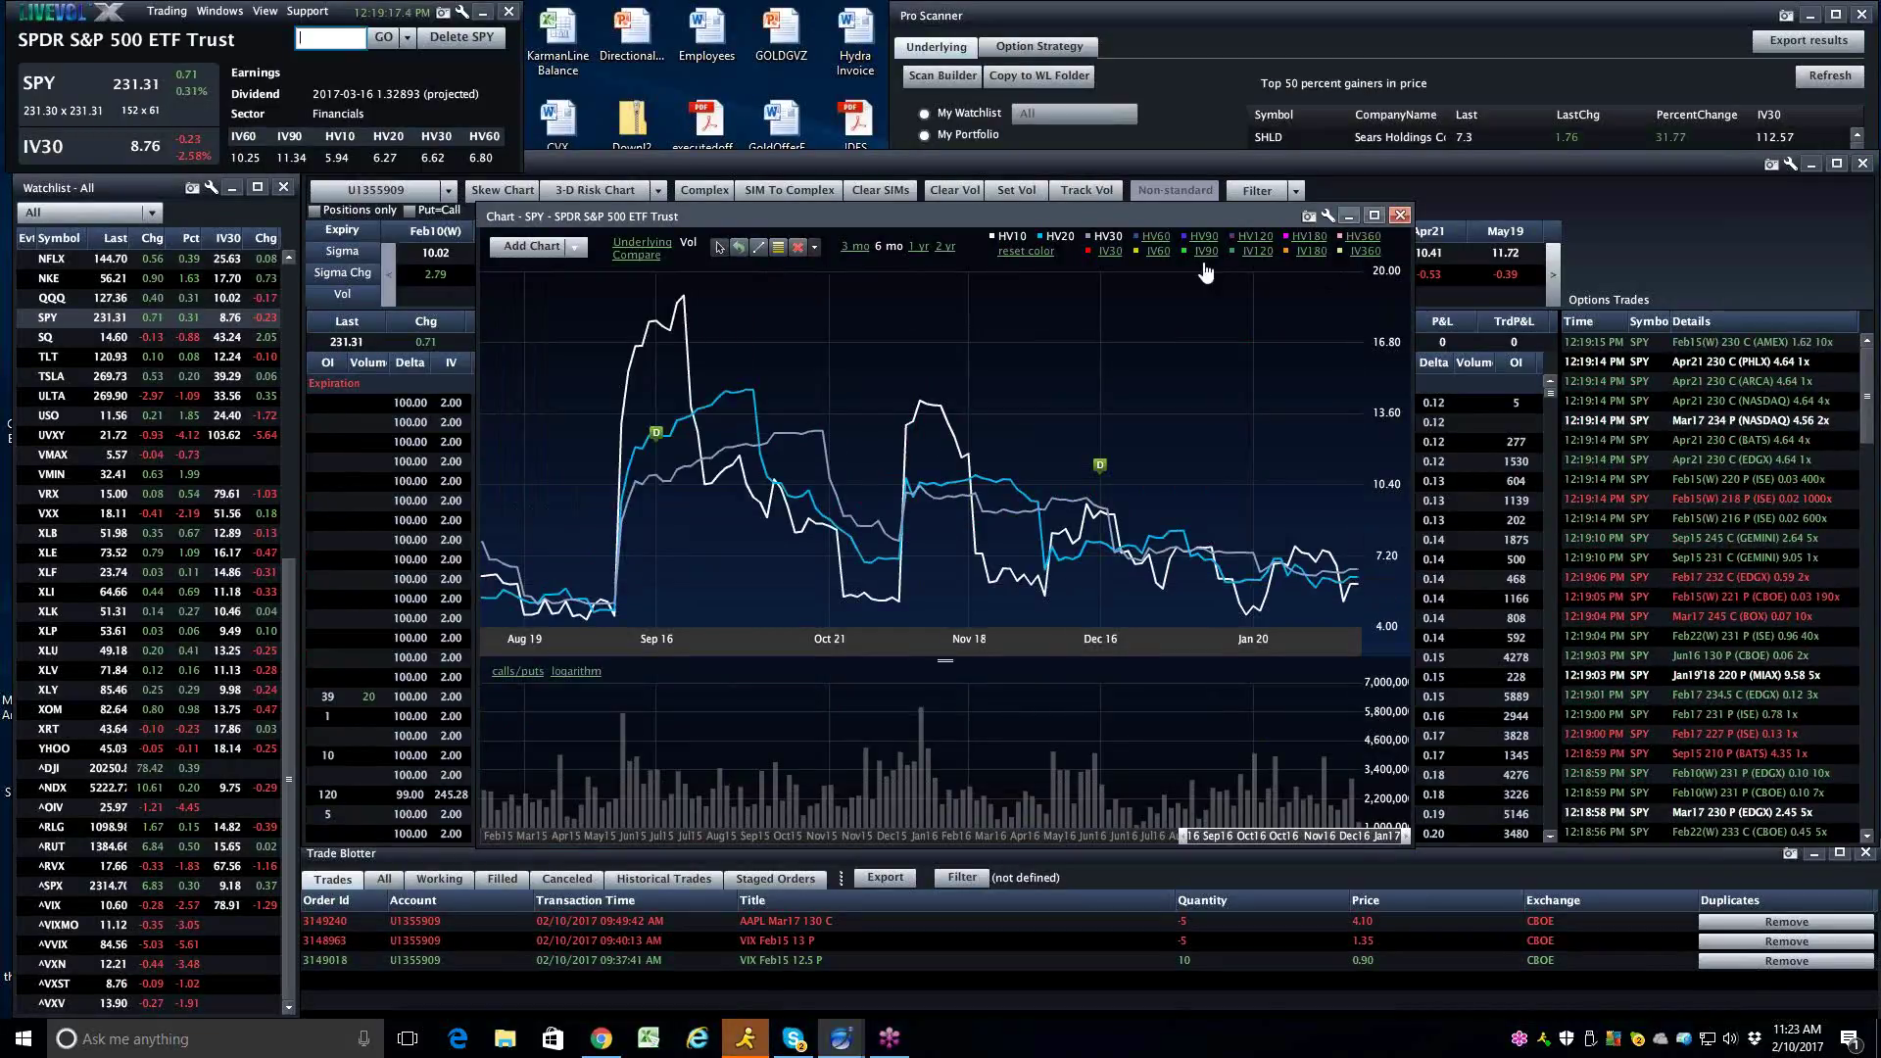
{"action": "left_click", "coordinate": [1156, 236]}
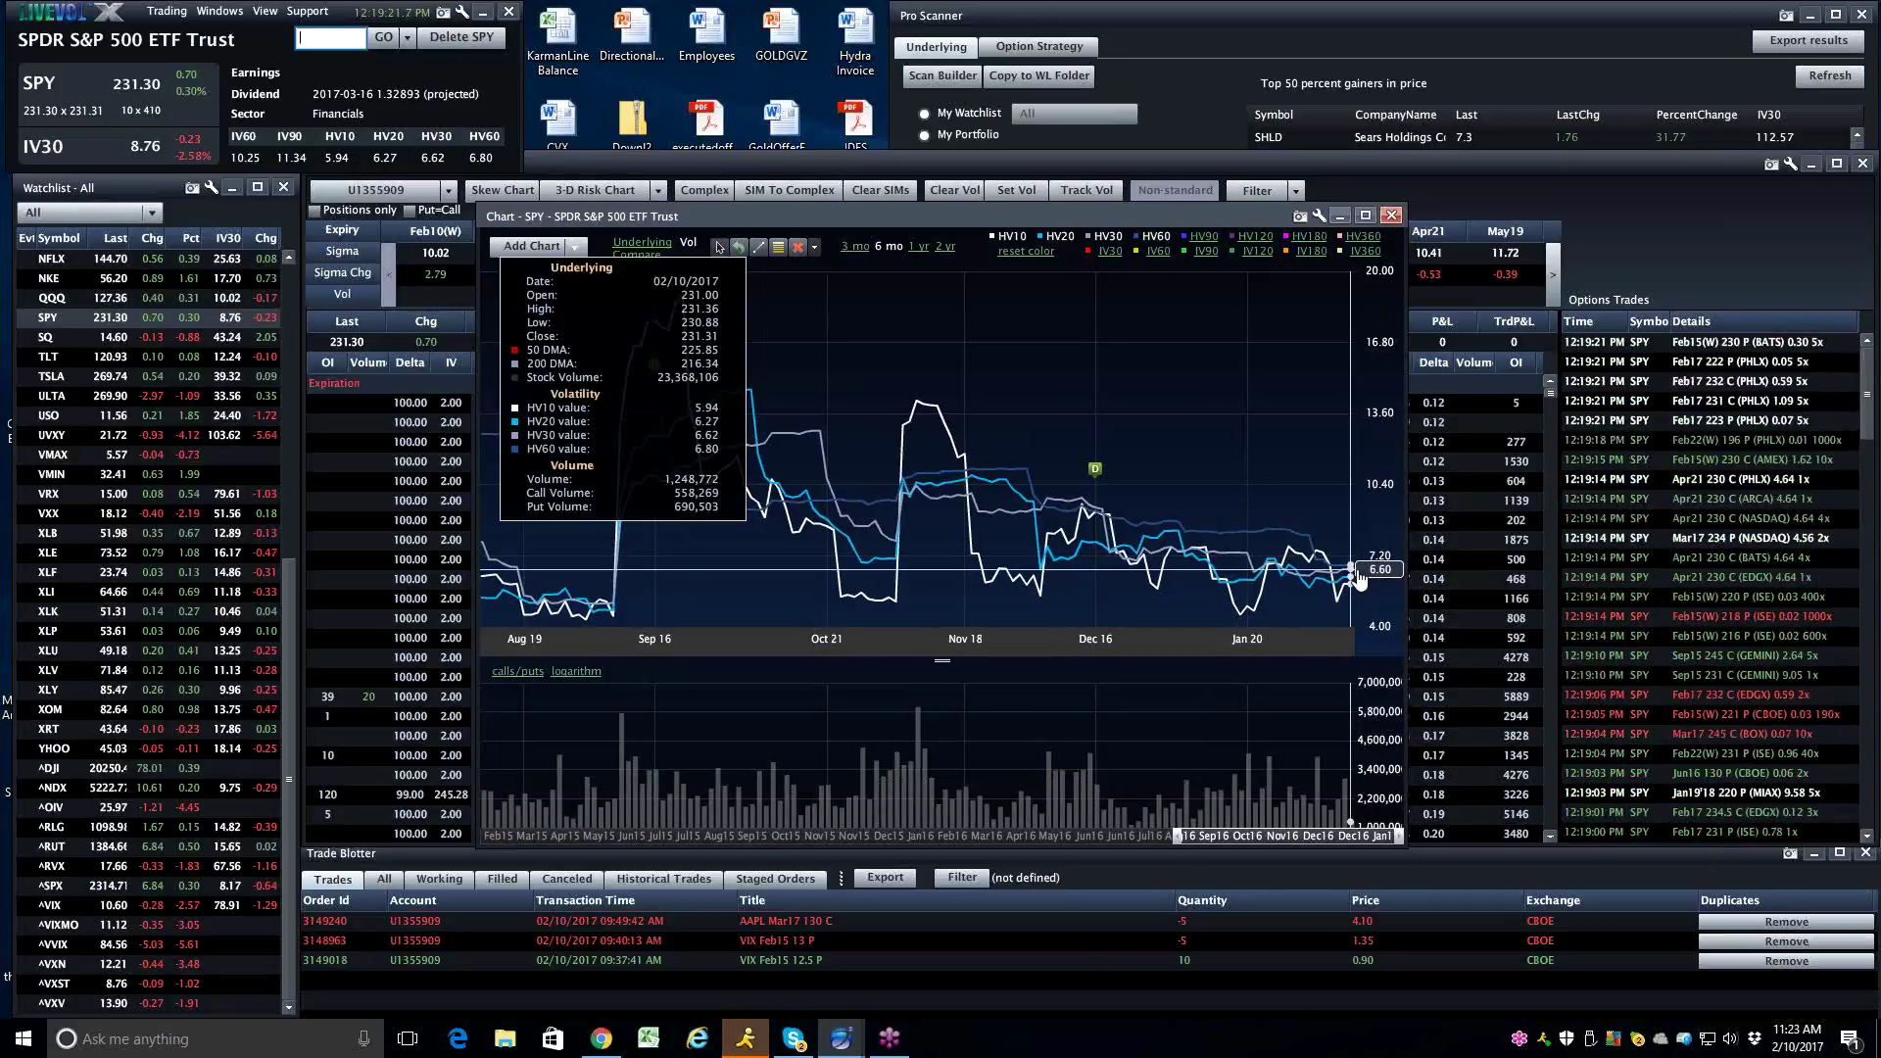
{"action": "left_click", "coordinate": [1204, 236]}
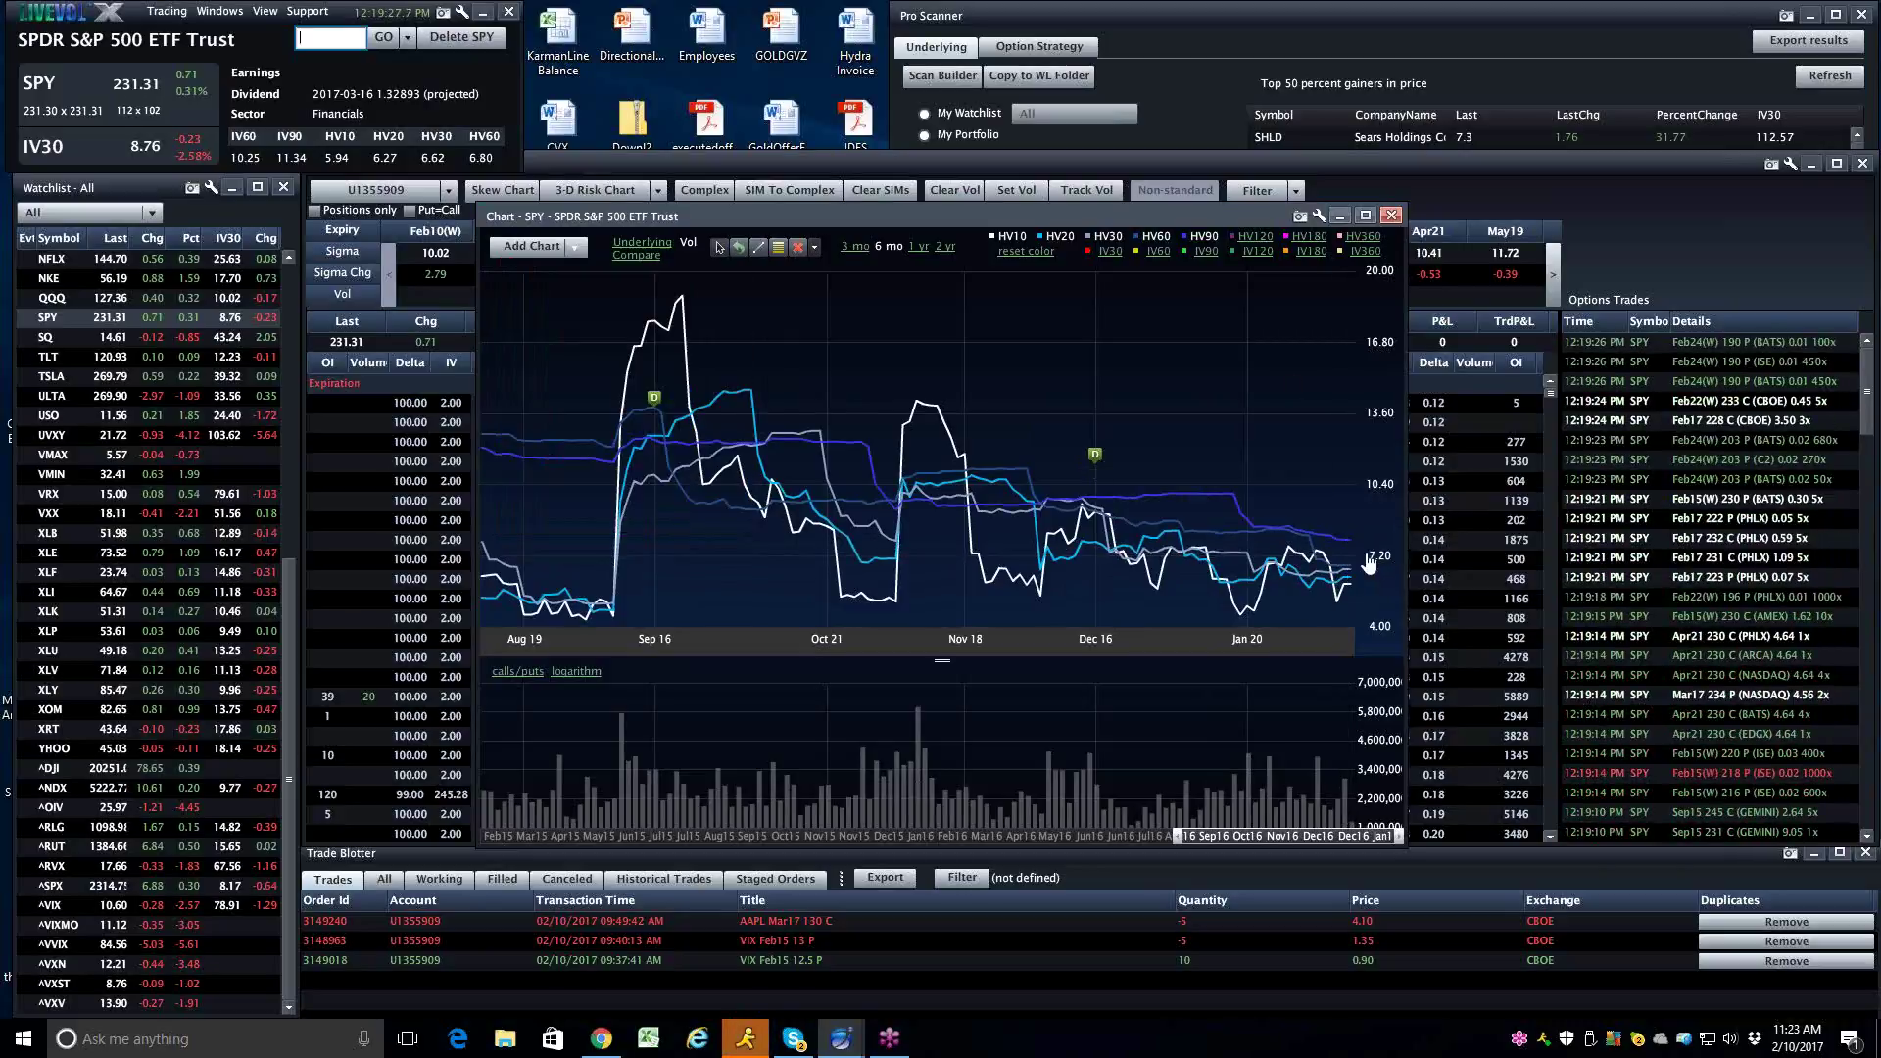
{"action": "left_click", "coordinate": [1158, 238]}
{"action": "left_click", "coordinate": [1203, 237]}
{"action": "left_click", "coordinate": [1108, 237]}
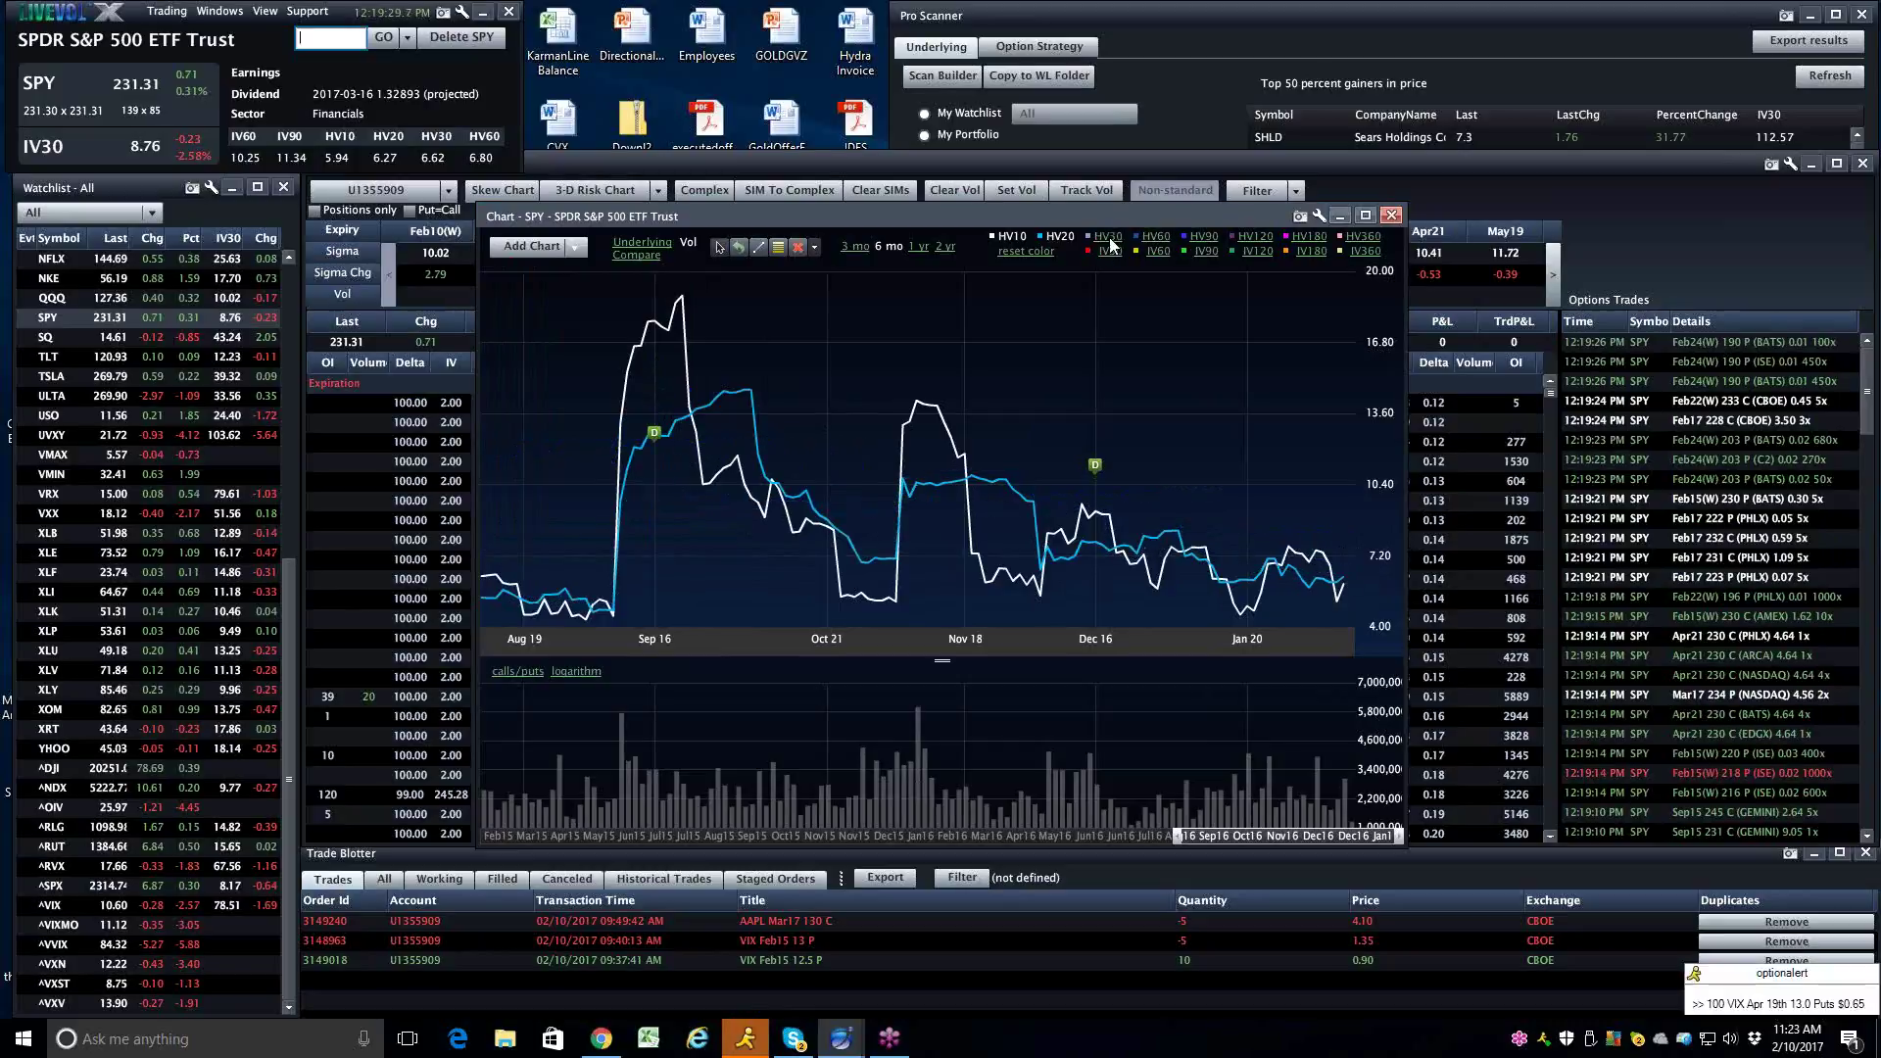
{"action": "left_click", "coordinate": [1058, 237]}
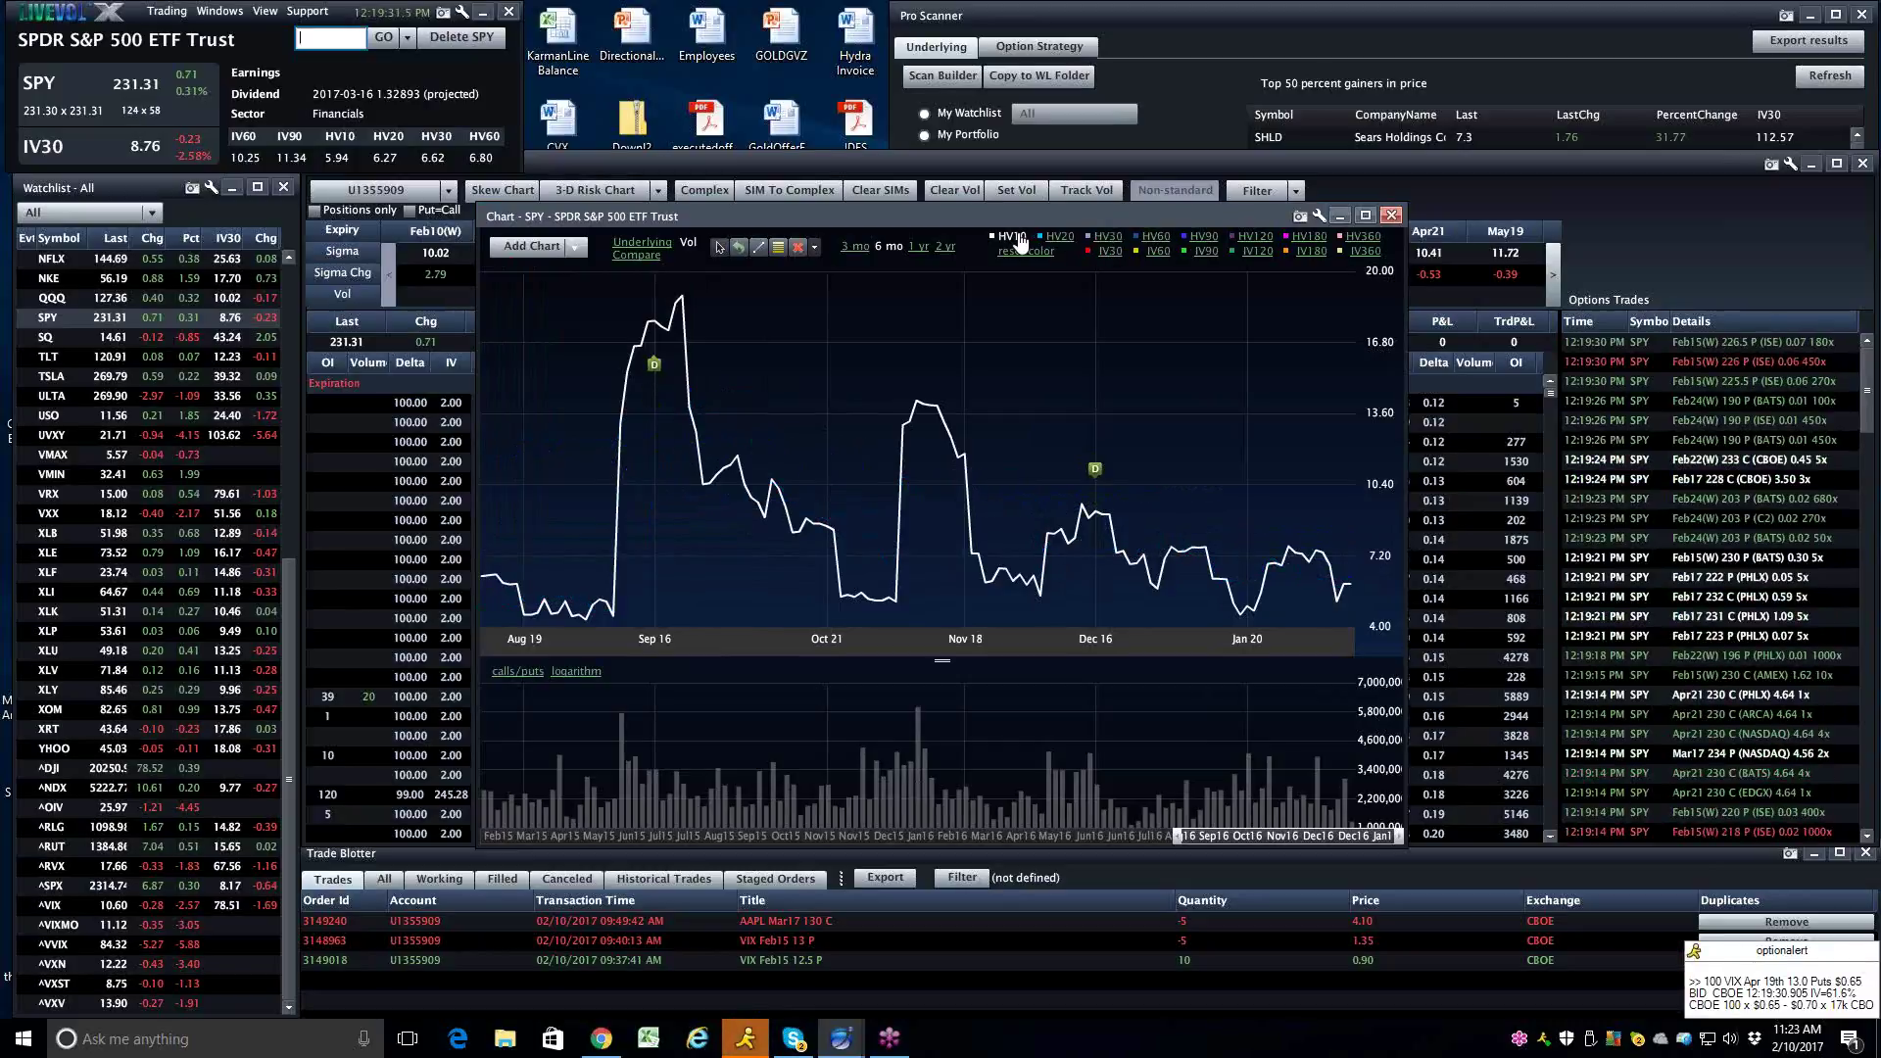
{"action": "left_click", "coordinate": [1117, 253]}
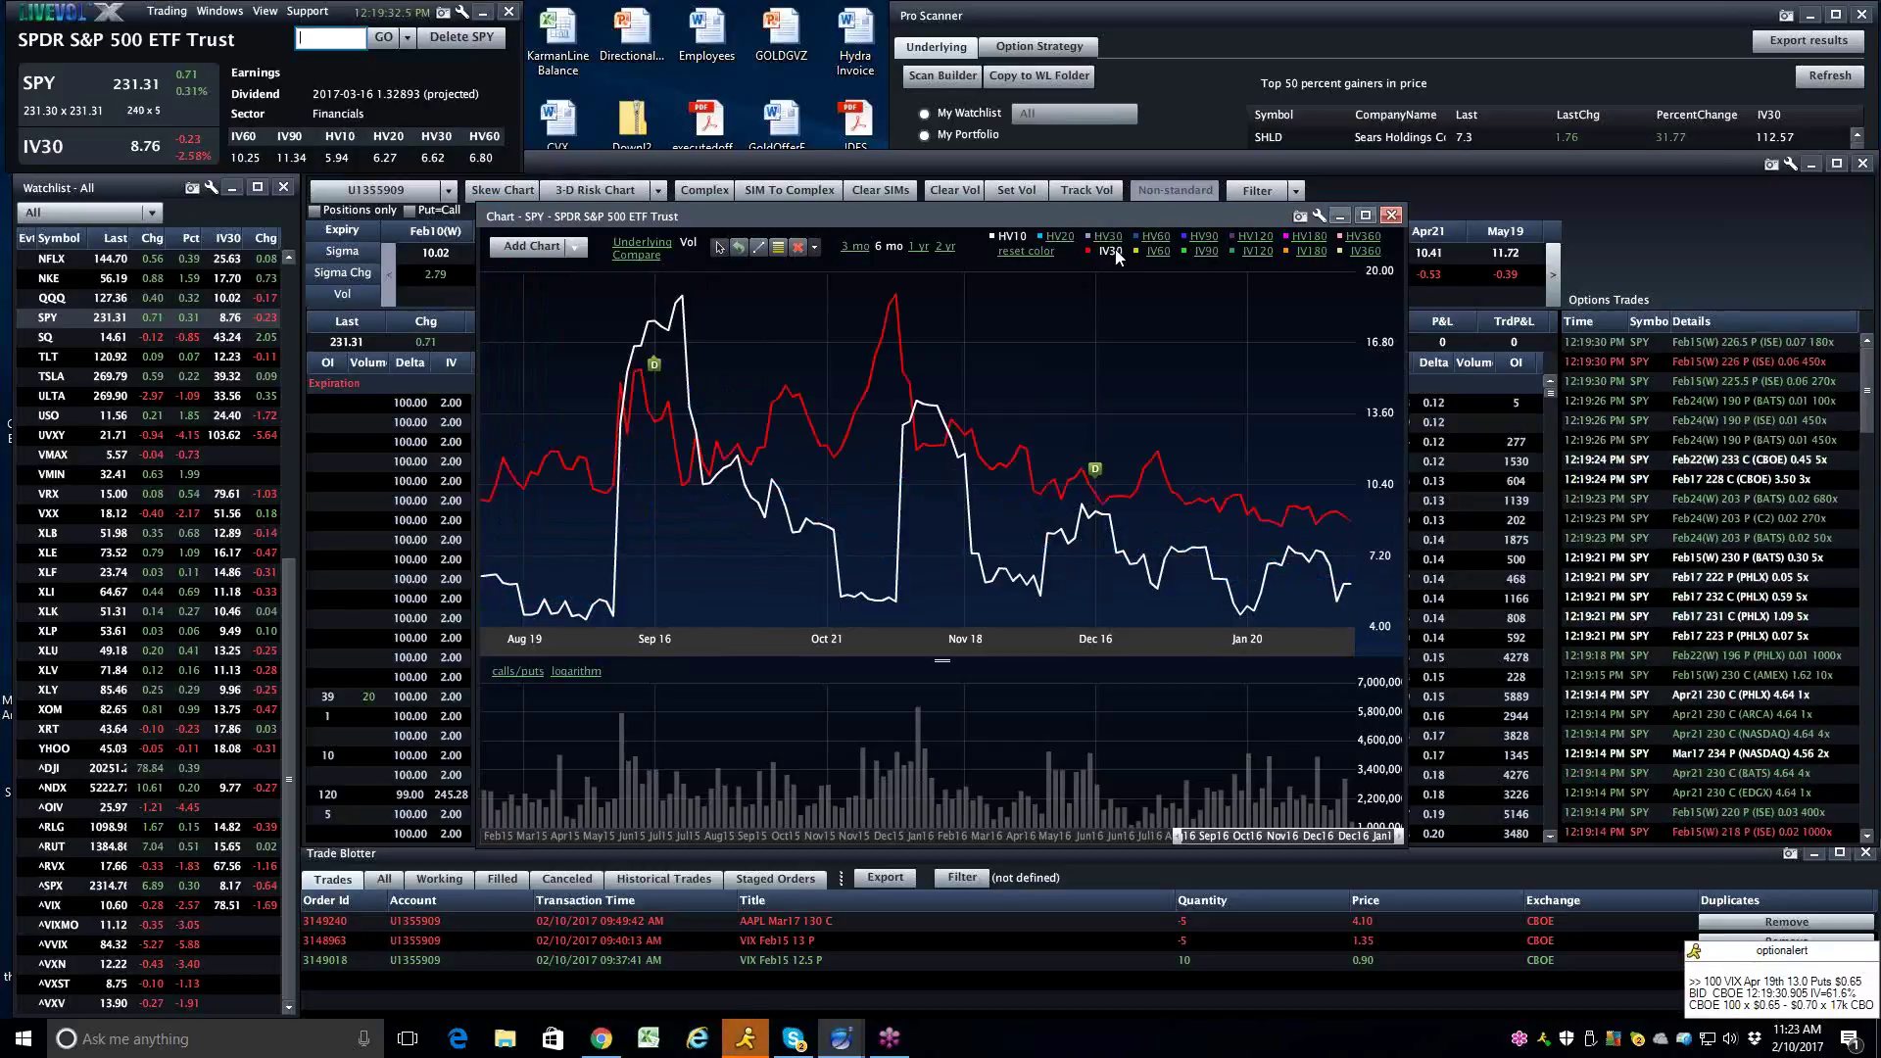
{"action": "left_click", "coordinate": [1011, 239]}
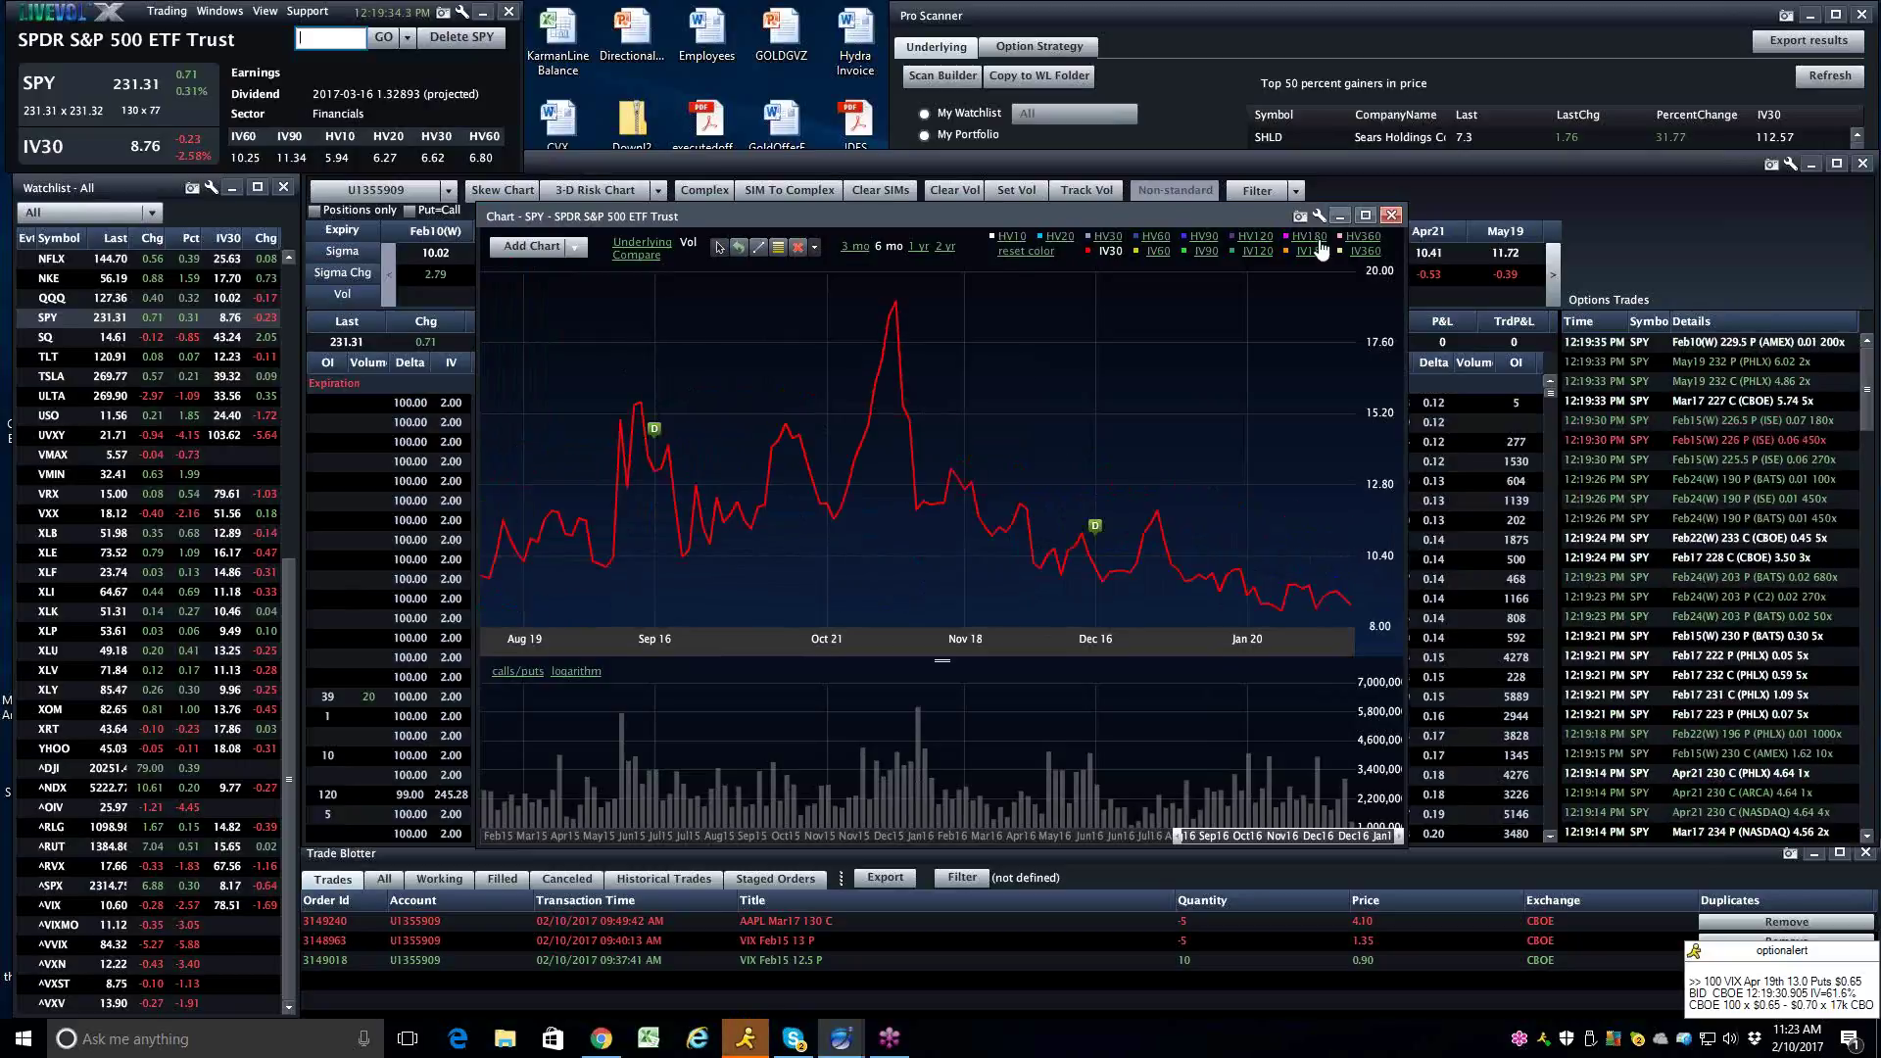
Close the volatility chart and scroll the SPY Feb22 weekly strikes down to 231
{"action": "left_click", "coordinate": [1391, 216]}
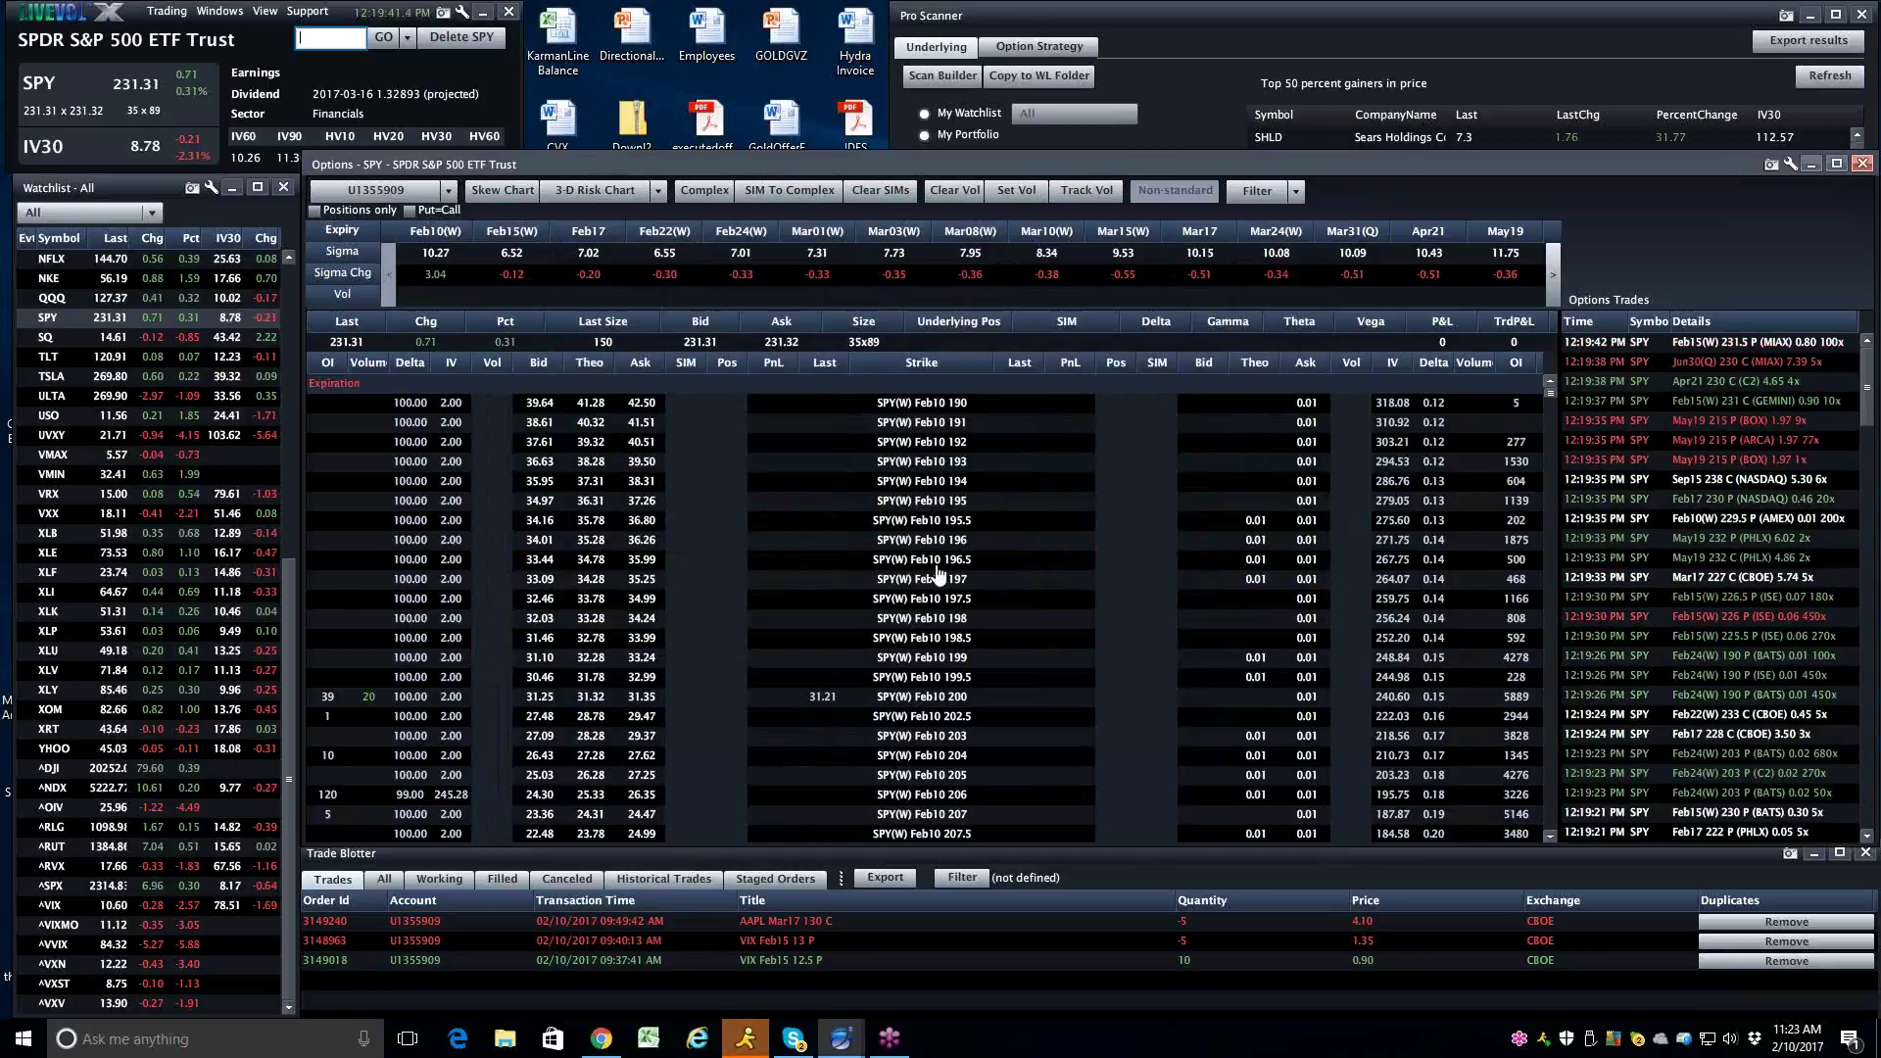
{"action": "scroll", "coordinate": [1144, 578], "scroll_direction": "down", "scroll_amount": 5}
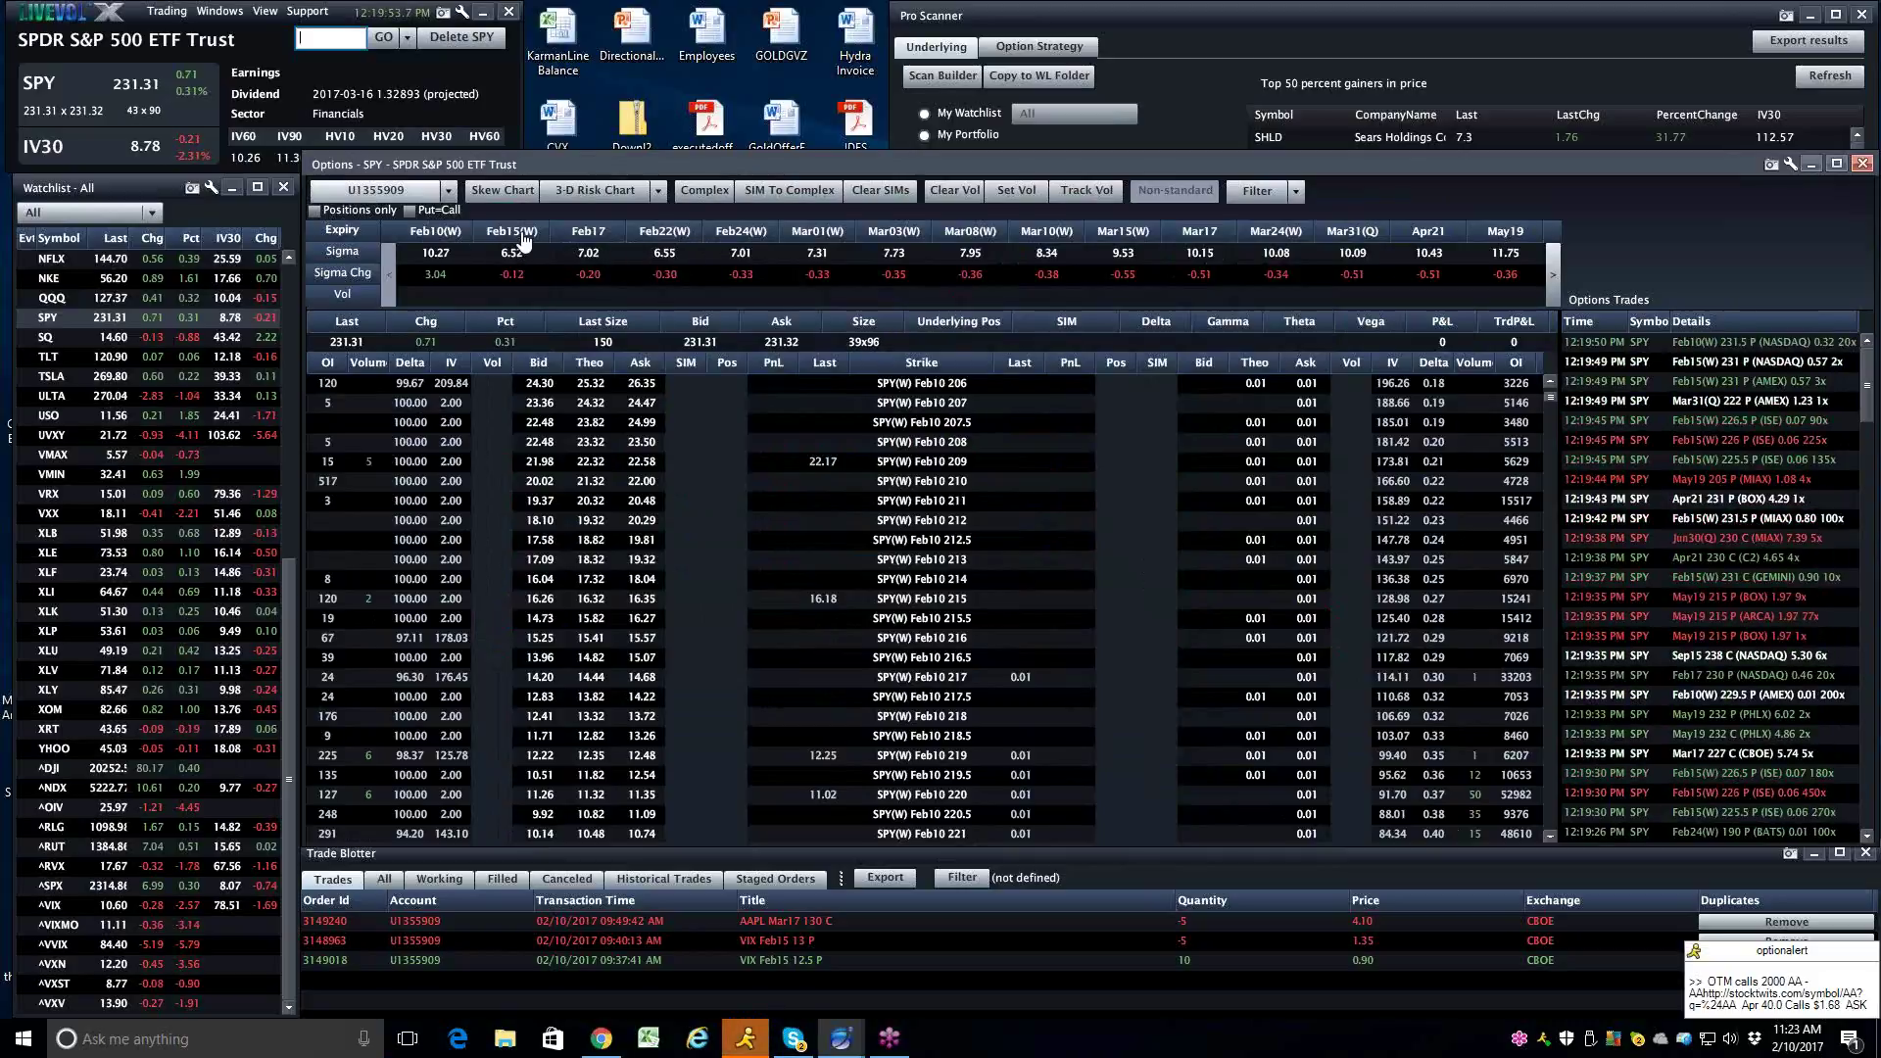
{"action": "left_click", "coordinate": [666, 235]}
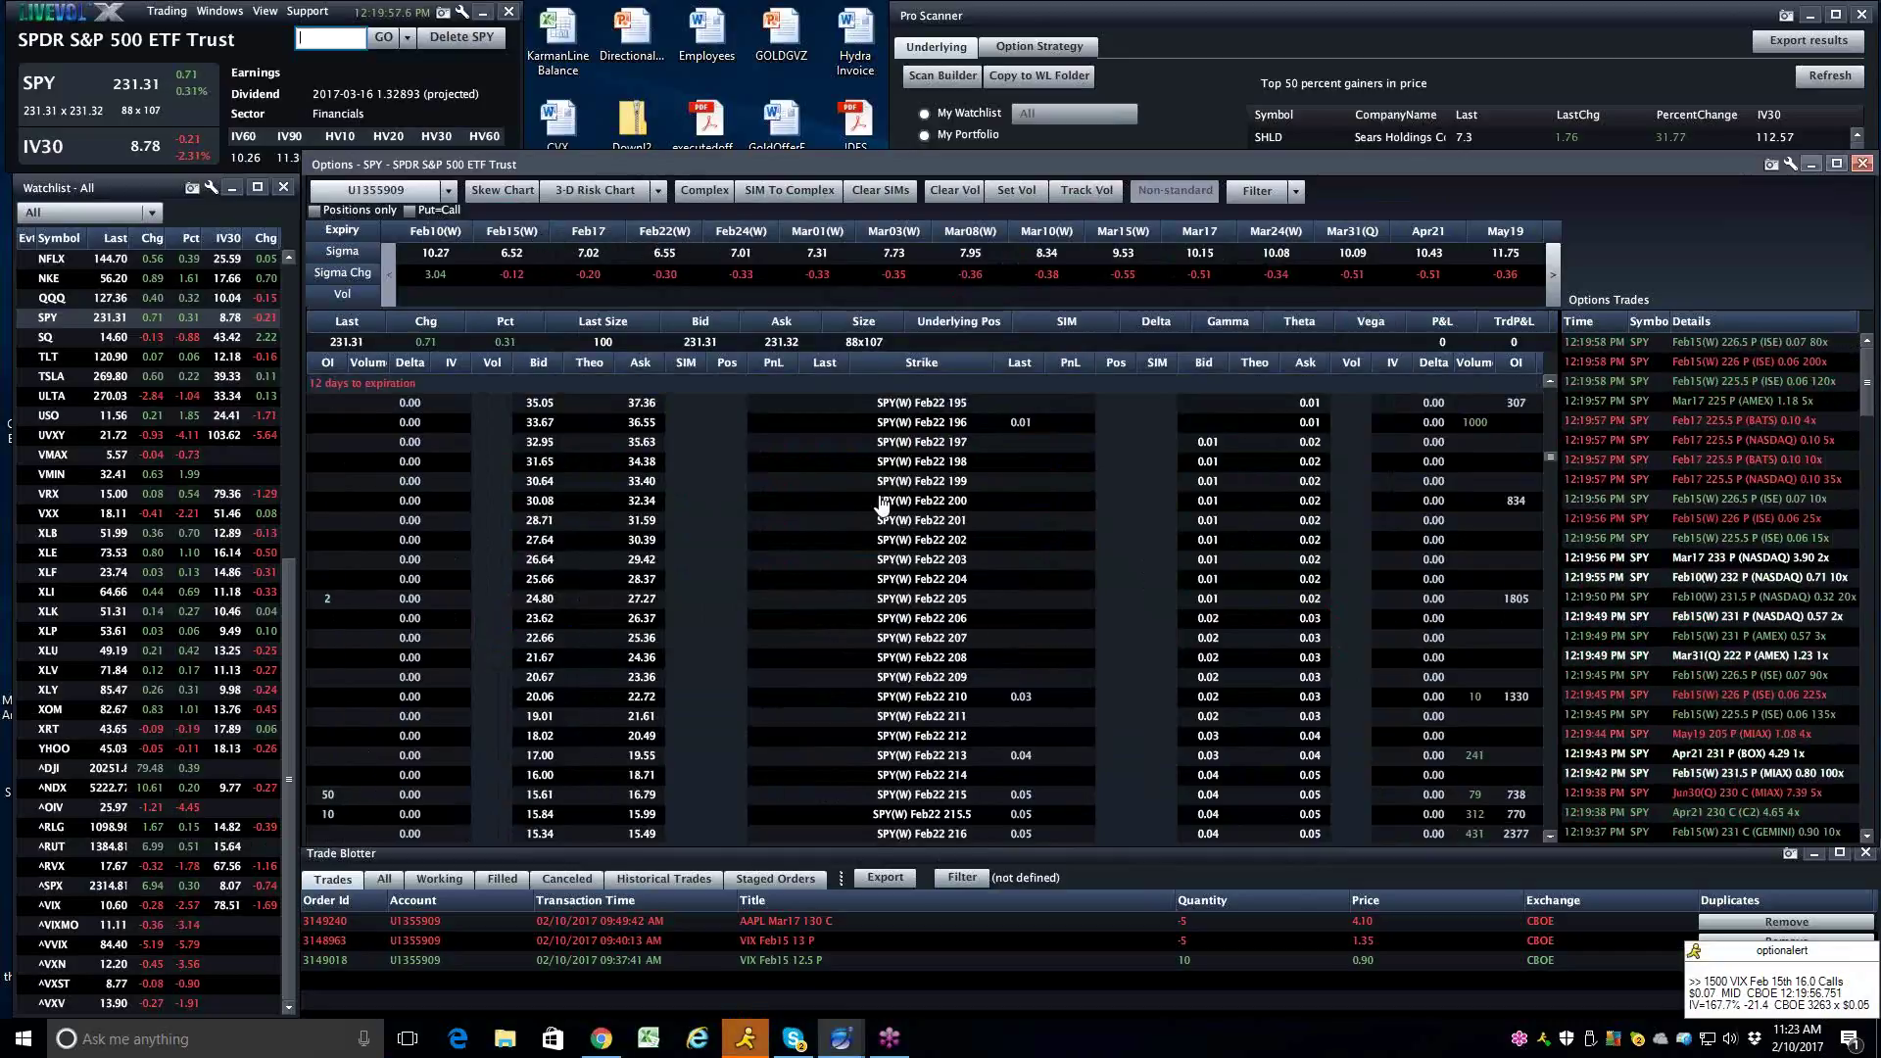
{"action": "scroll", "coordinate": [882, 505], "scroll_direction": "down", "scroll_amount": 9}
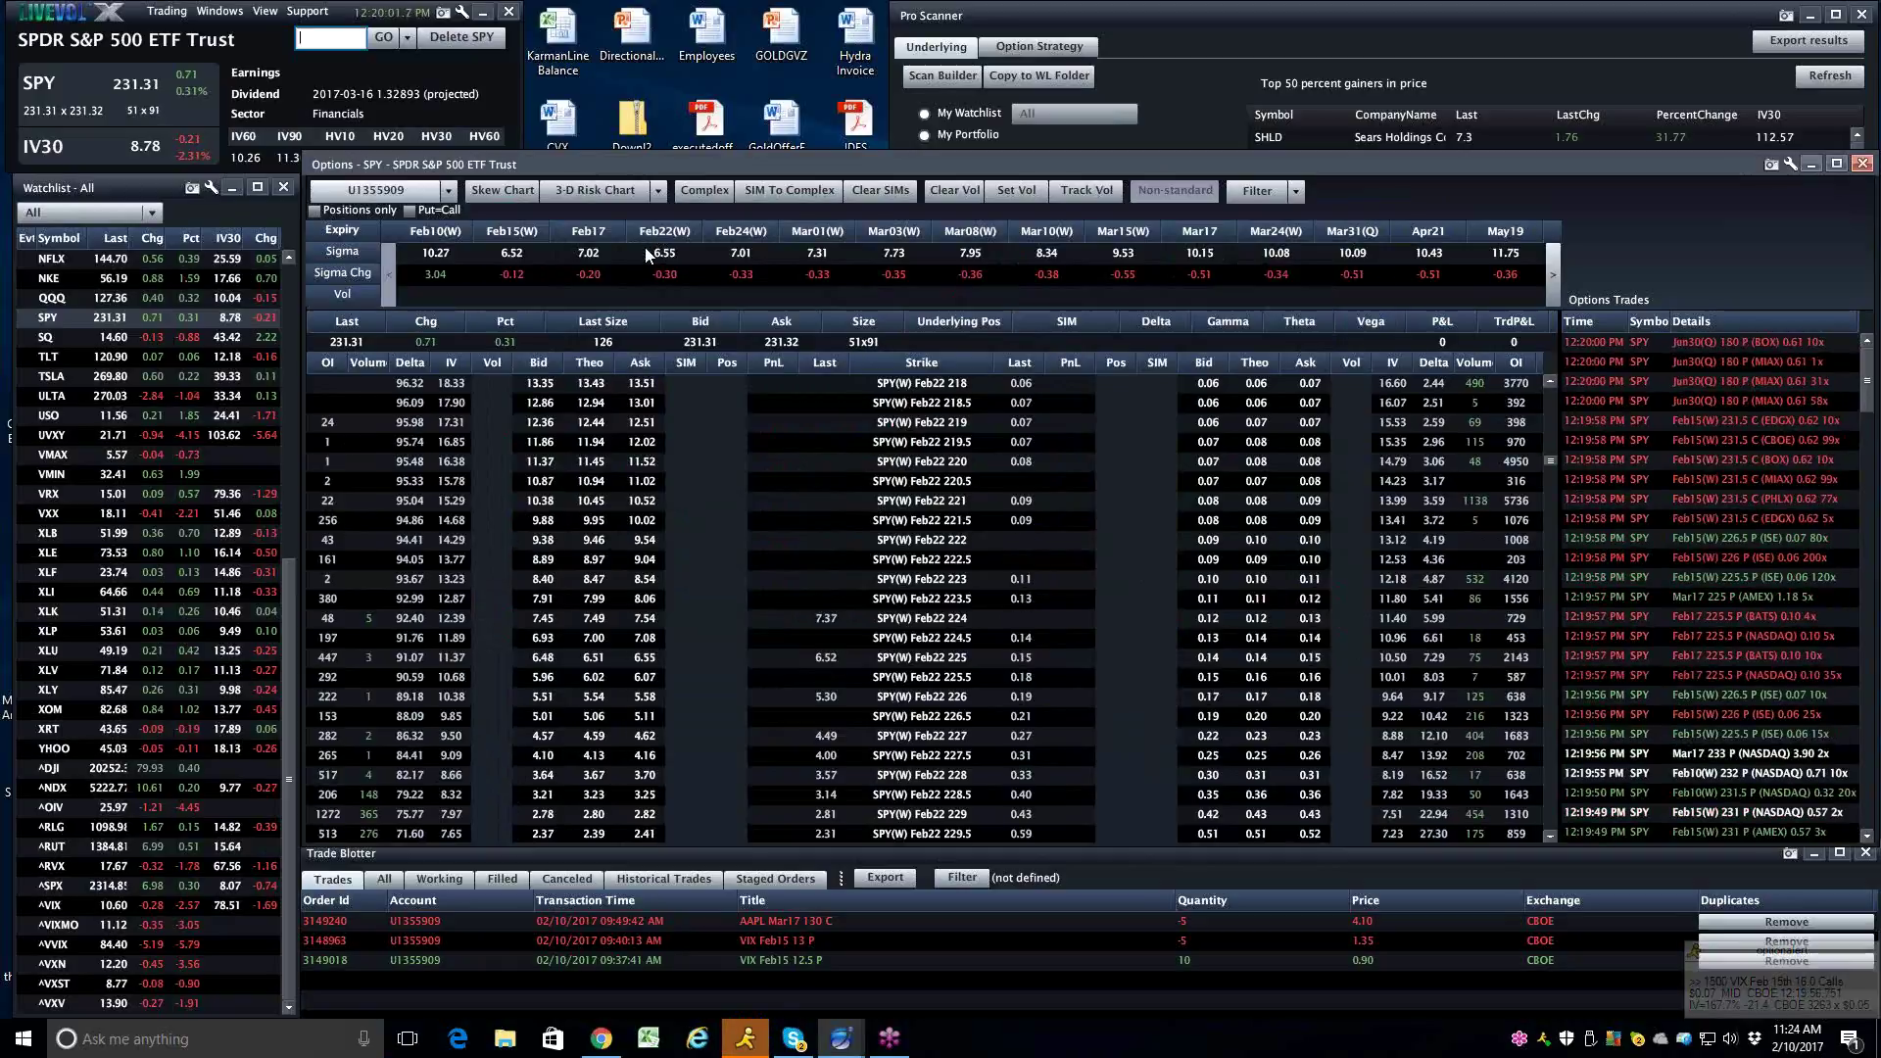
{"action": "scroll", "coordinate": [984, 650], "scroll_direction": "down", "scroll_amount": 6}
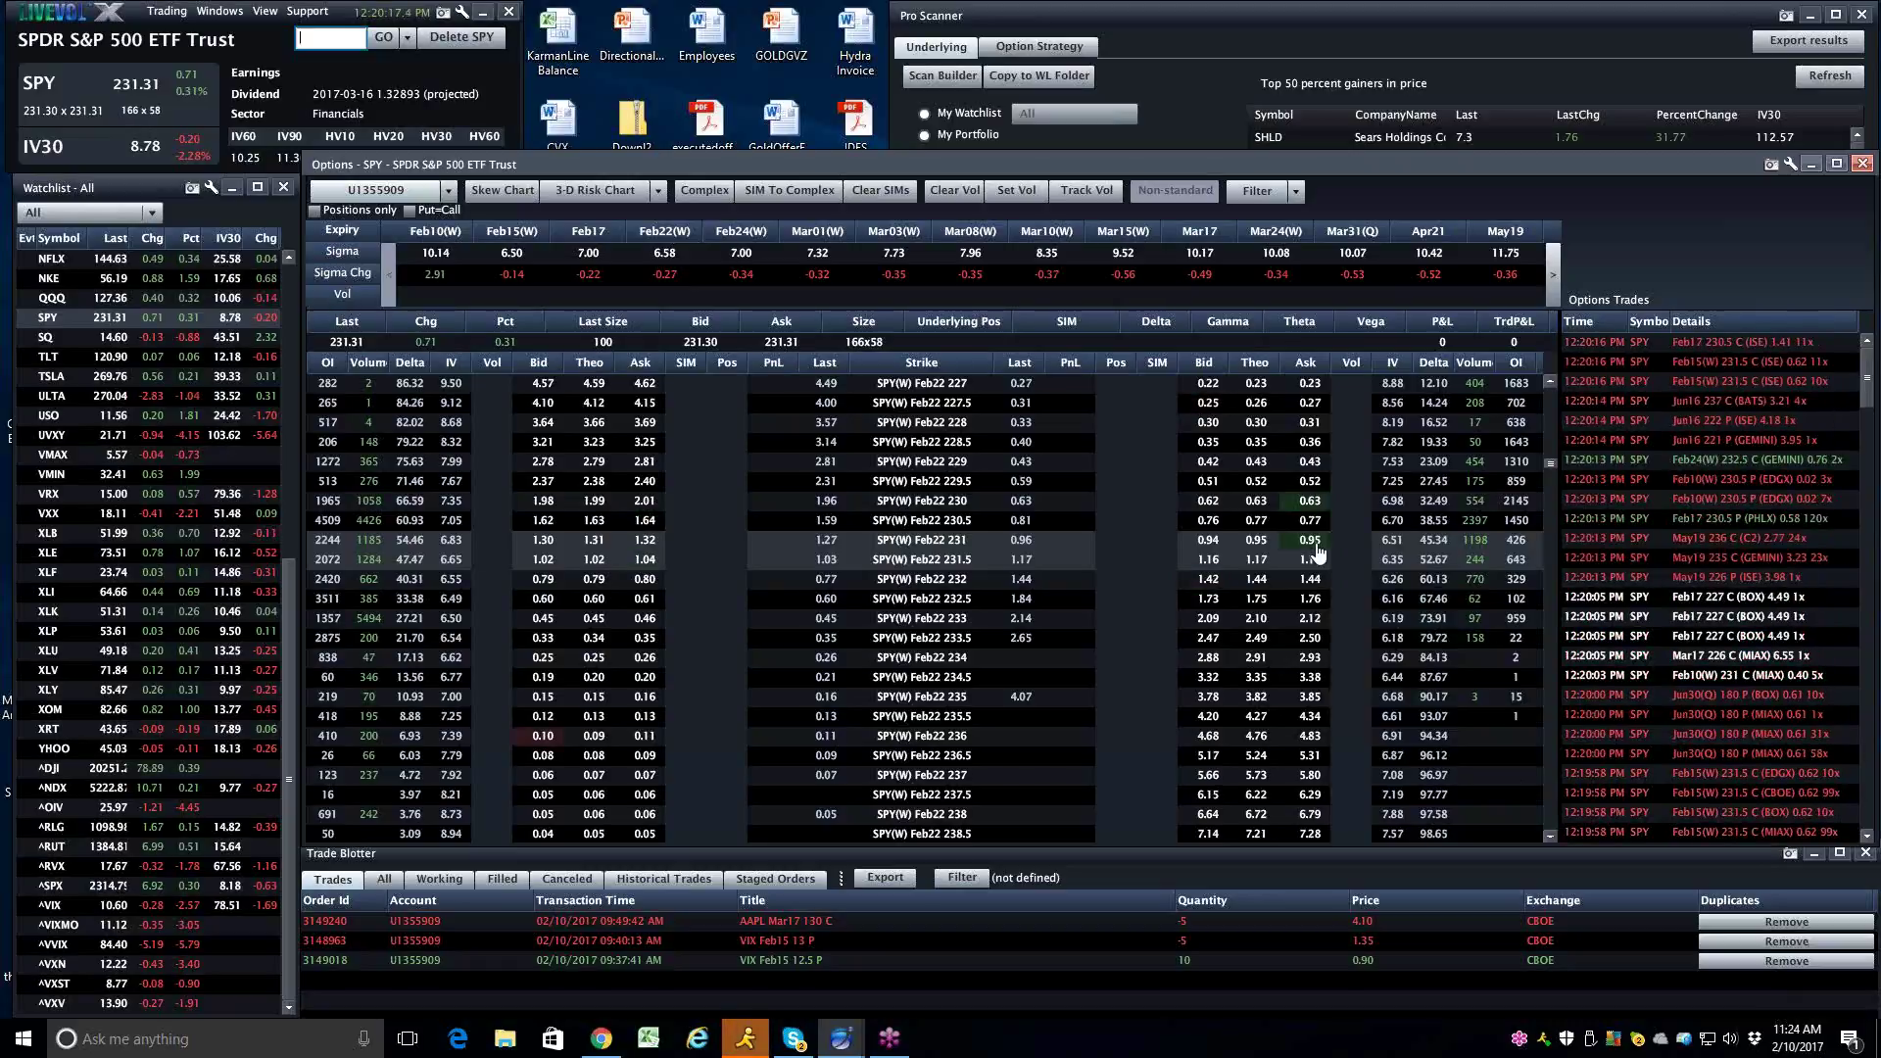
Buy one SPY Feb22 231 put at 0.95 from the chain and acknowledge the fill
{"action": "left_click", "coordinate": [1316, 545]}
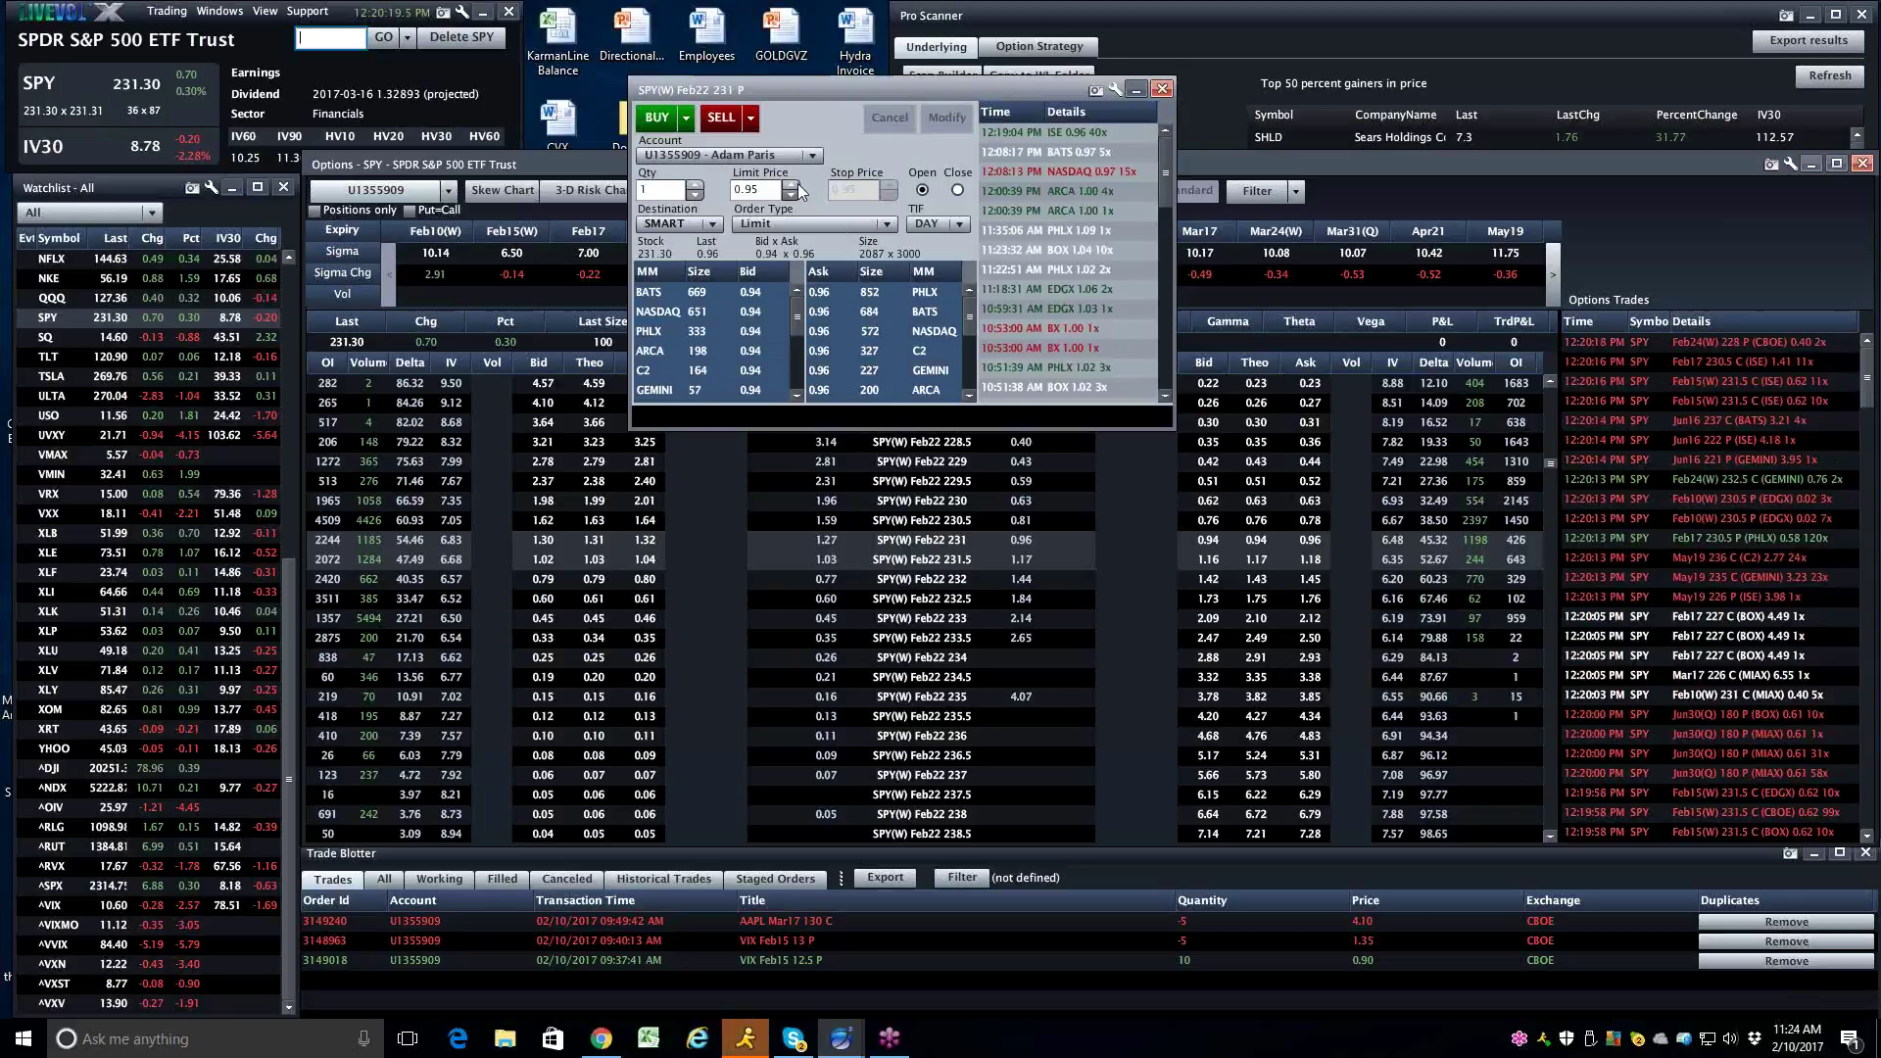
{"action": "left_click", "coordinate": [646, 116]}
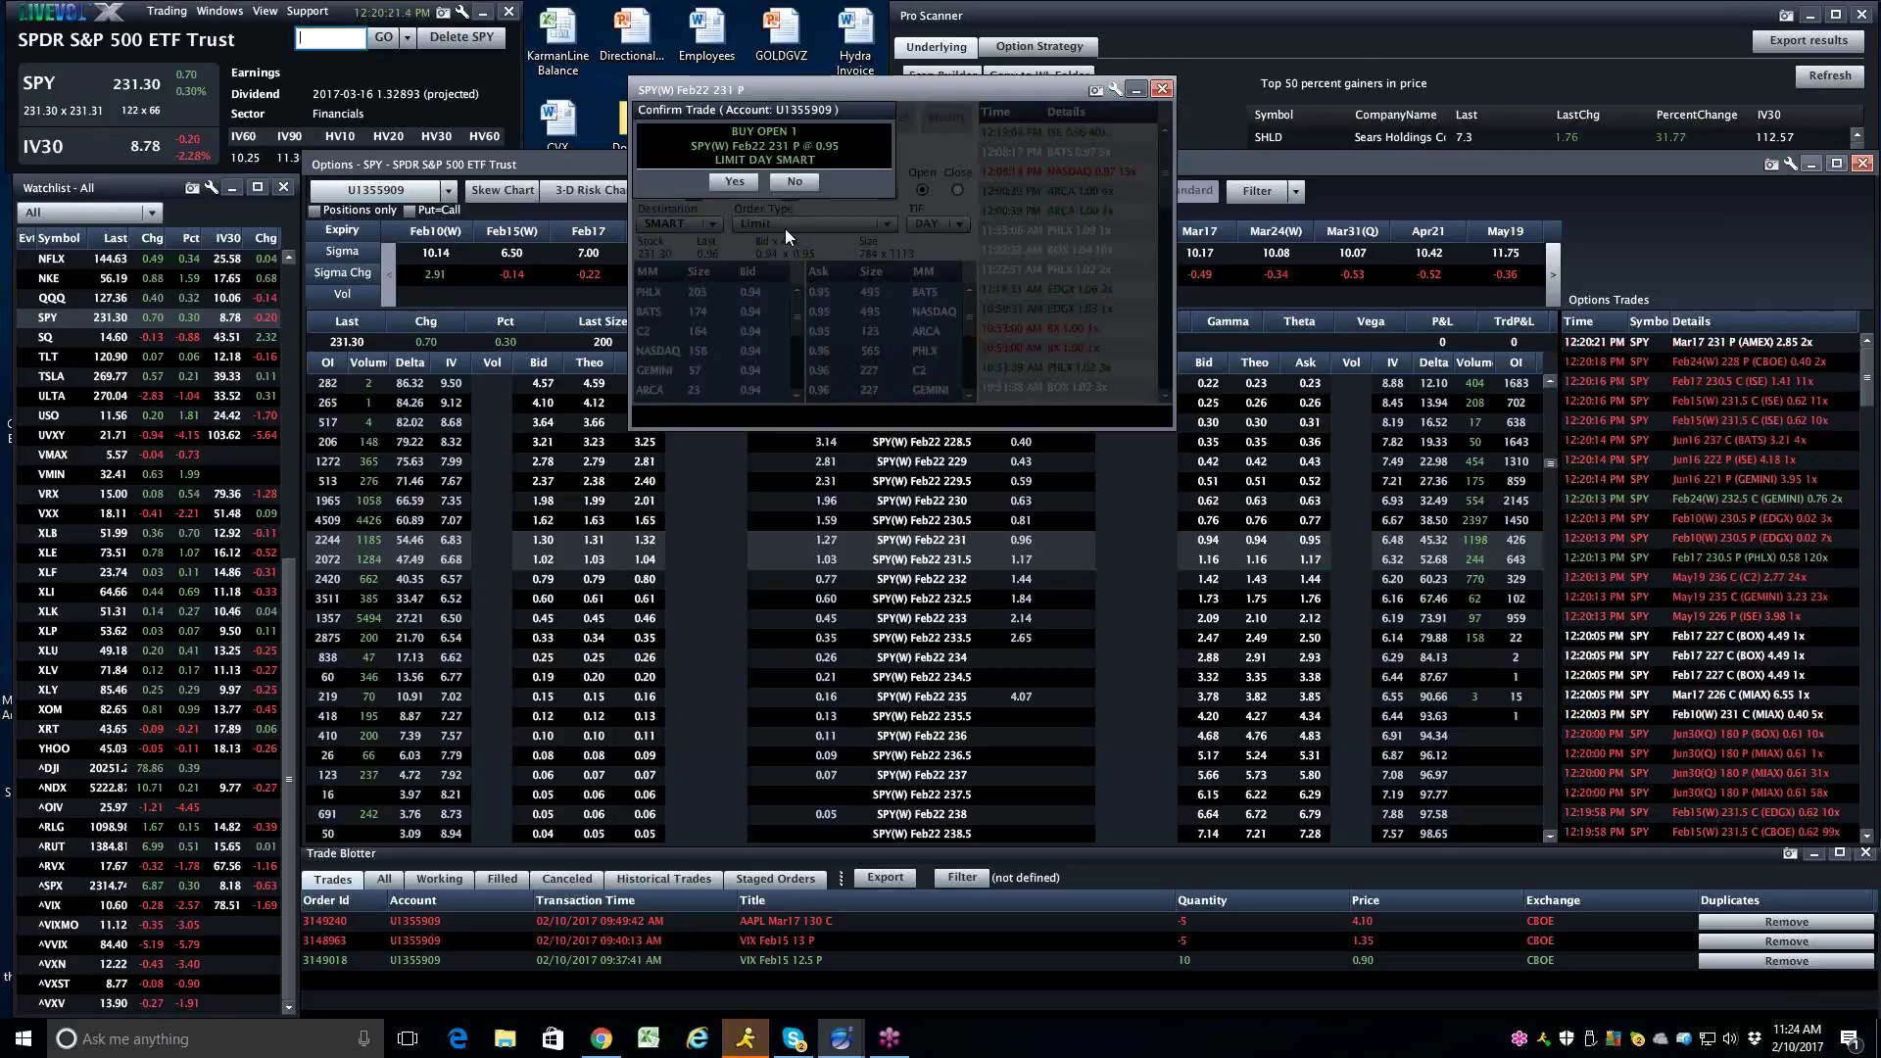
{"action": "left_click", "coordinate": [744, 185]}
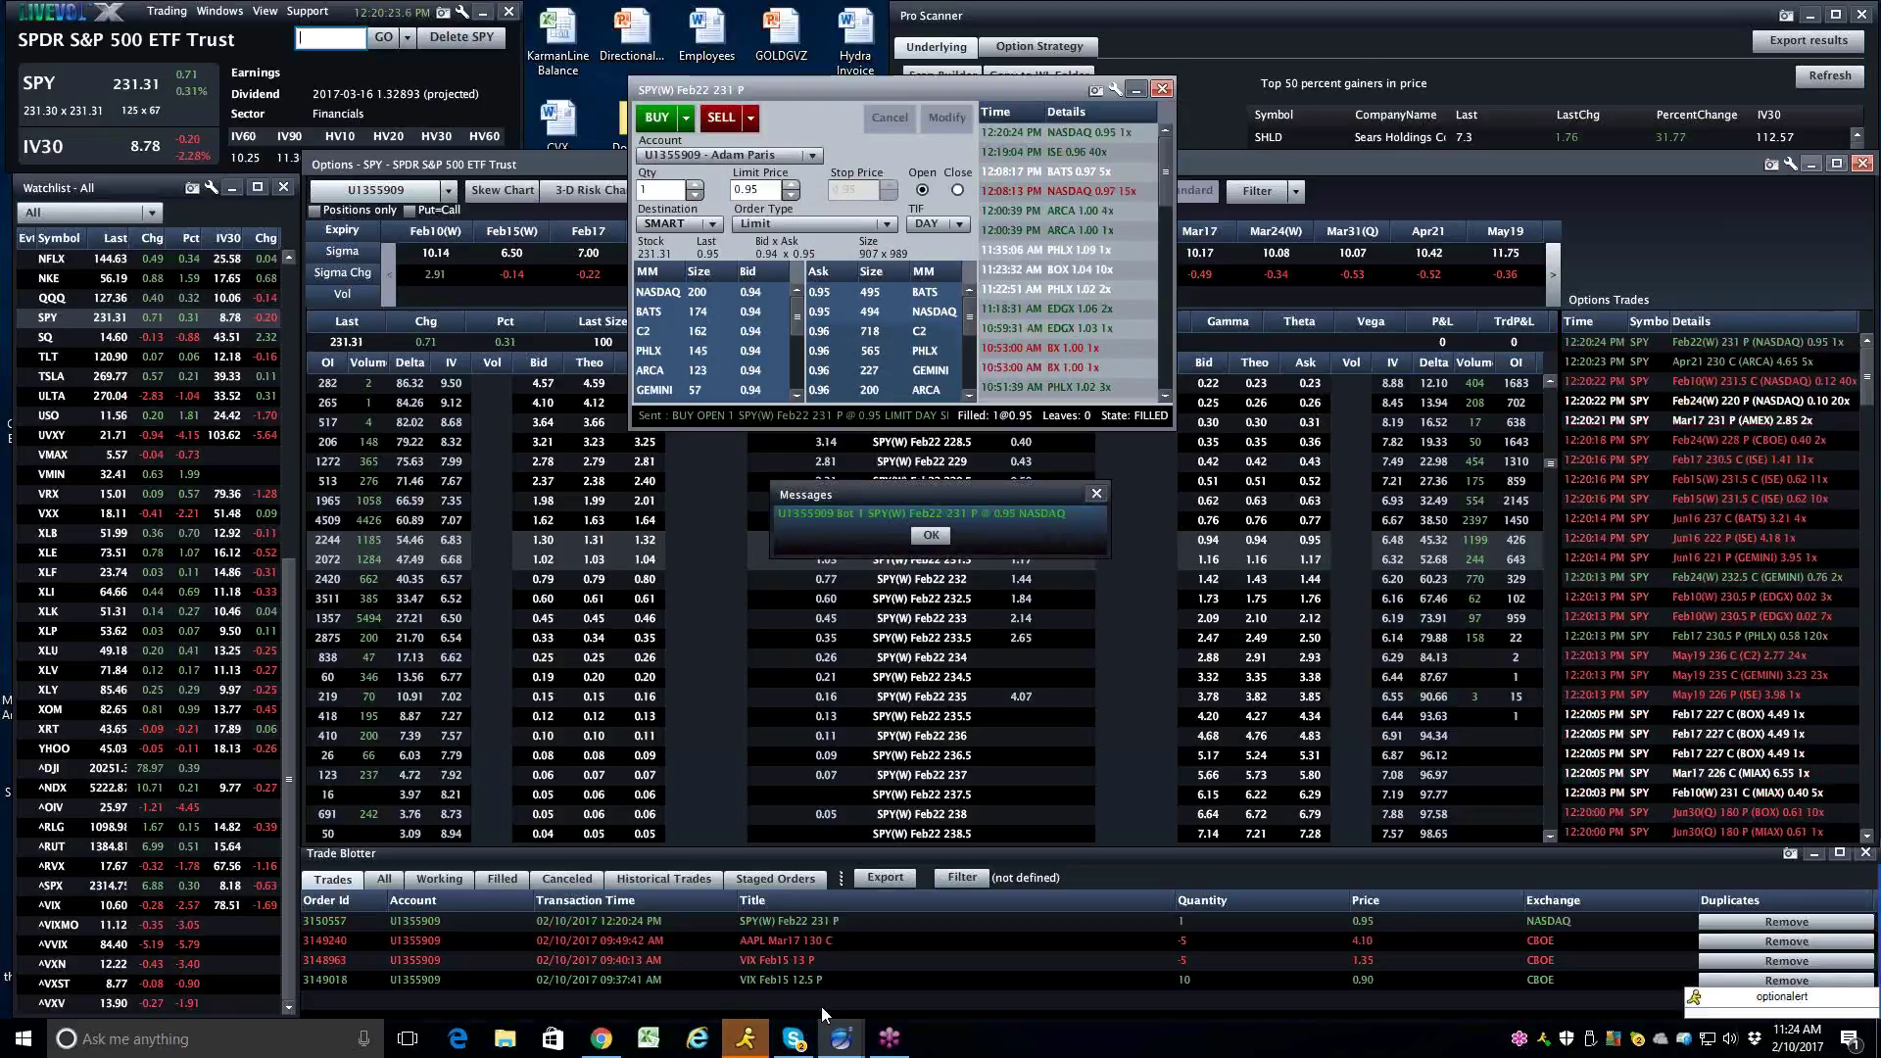
{"action": "left_click", "coordinate": [931, 536]}
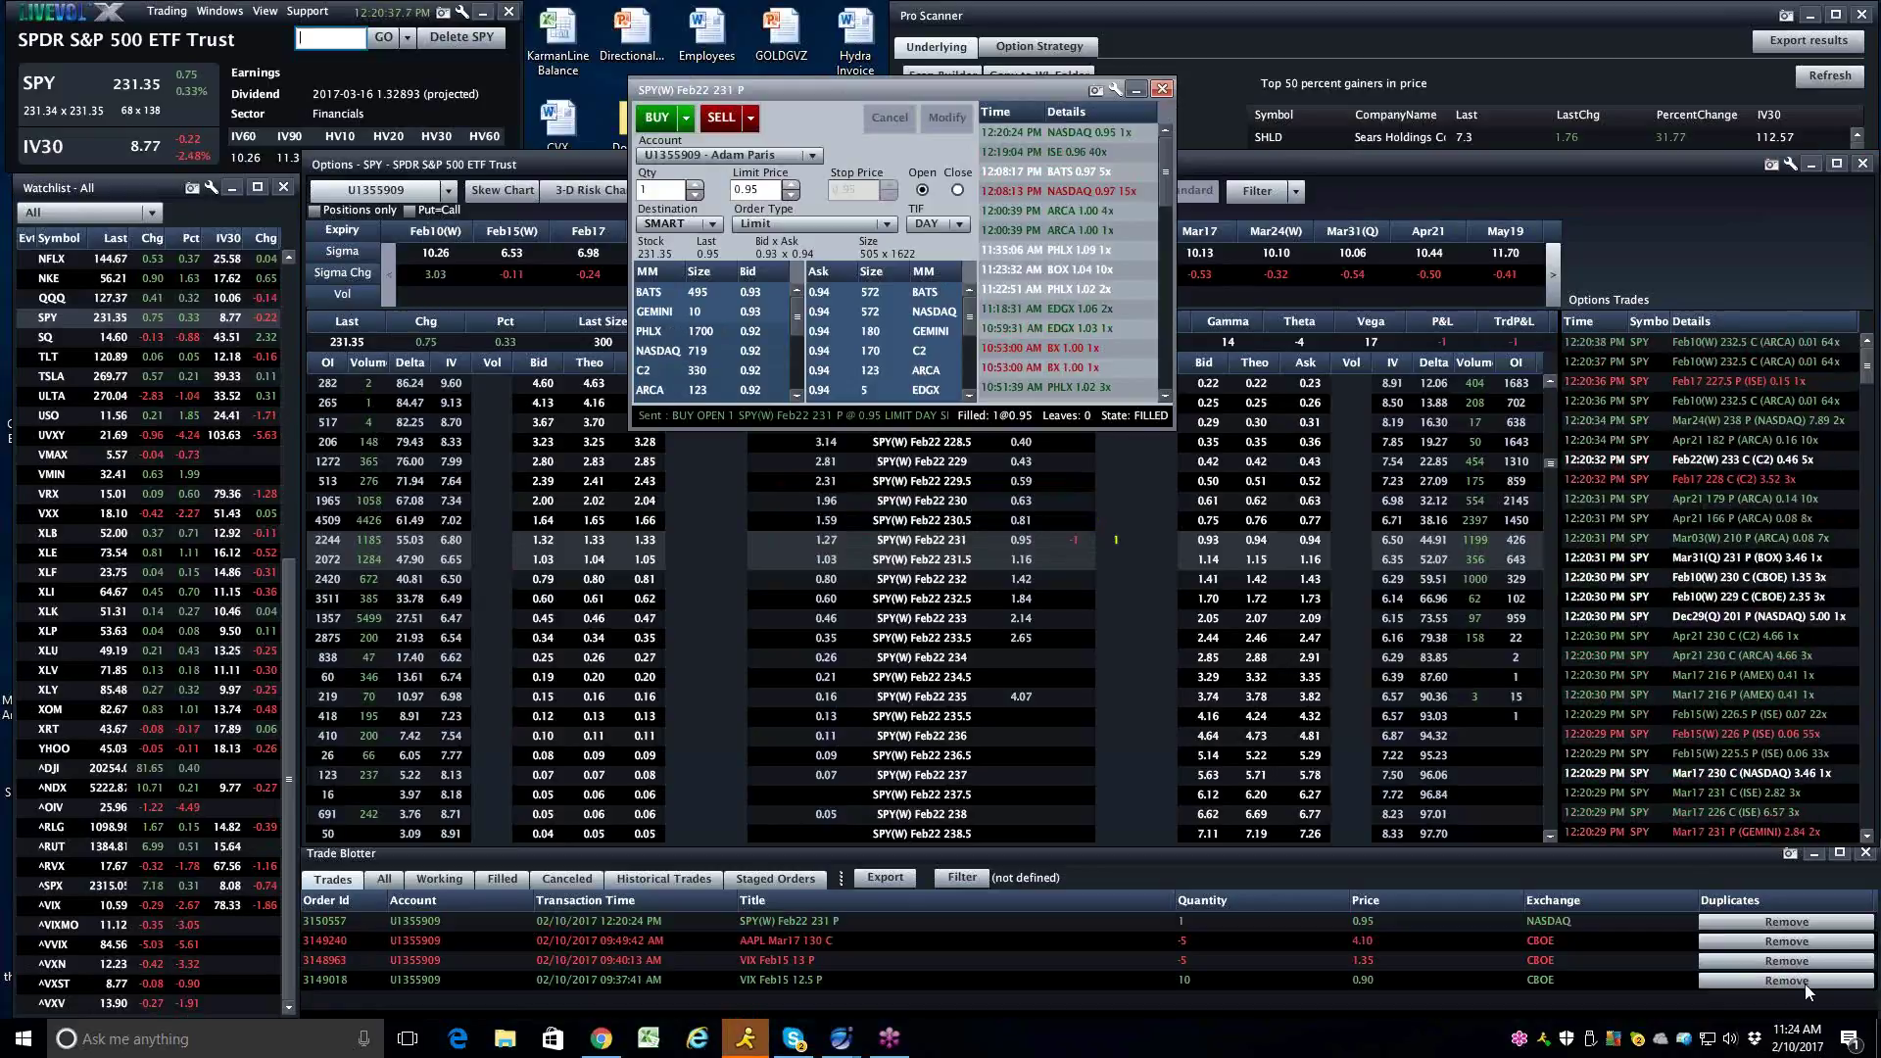
Check the clock on the taskbar, then close the order ticket window
{"action": "left_click", "coordinate": [1793, 1044]}
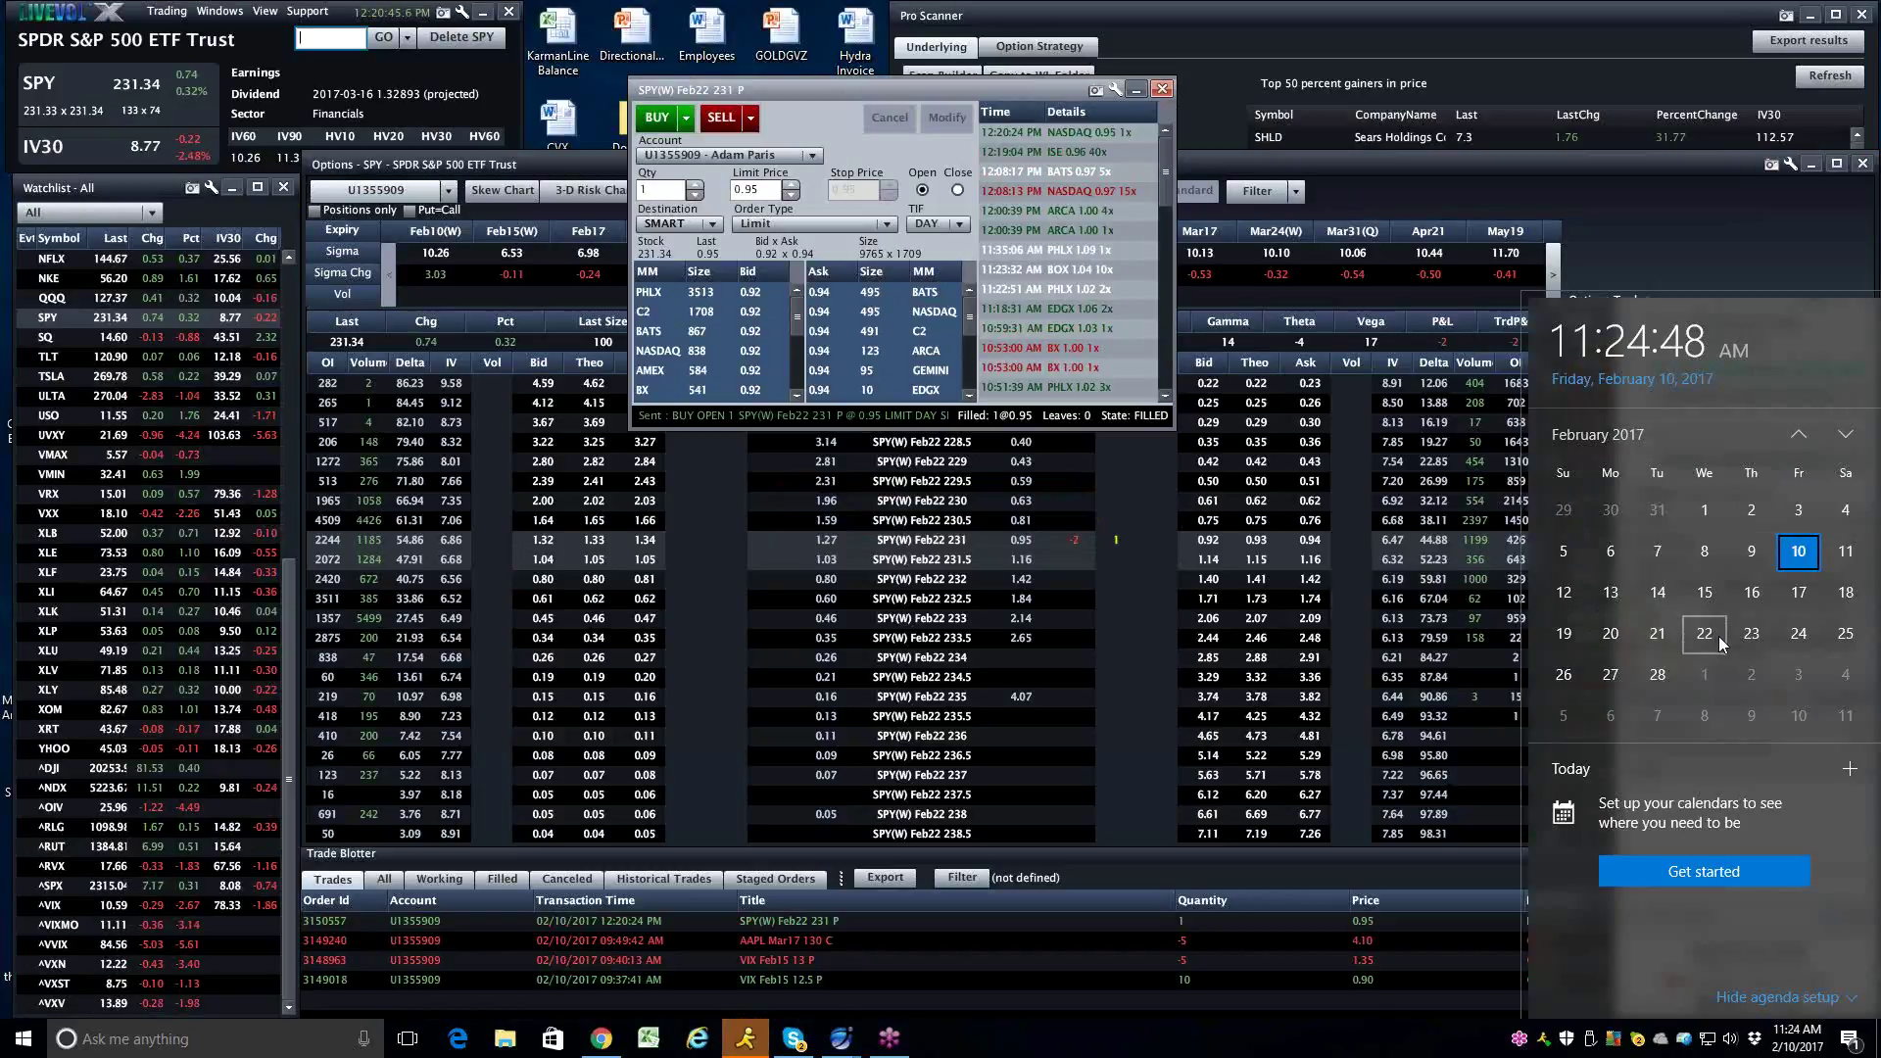
{"action": "left_click", "coordinate": [1162, 90]}
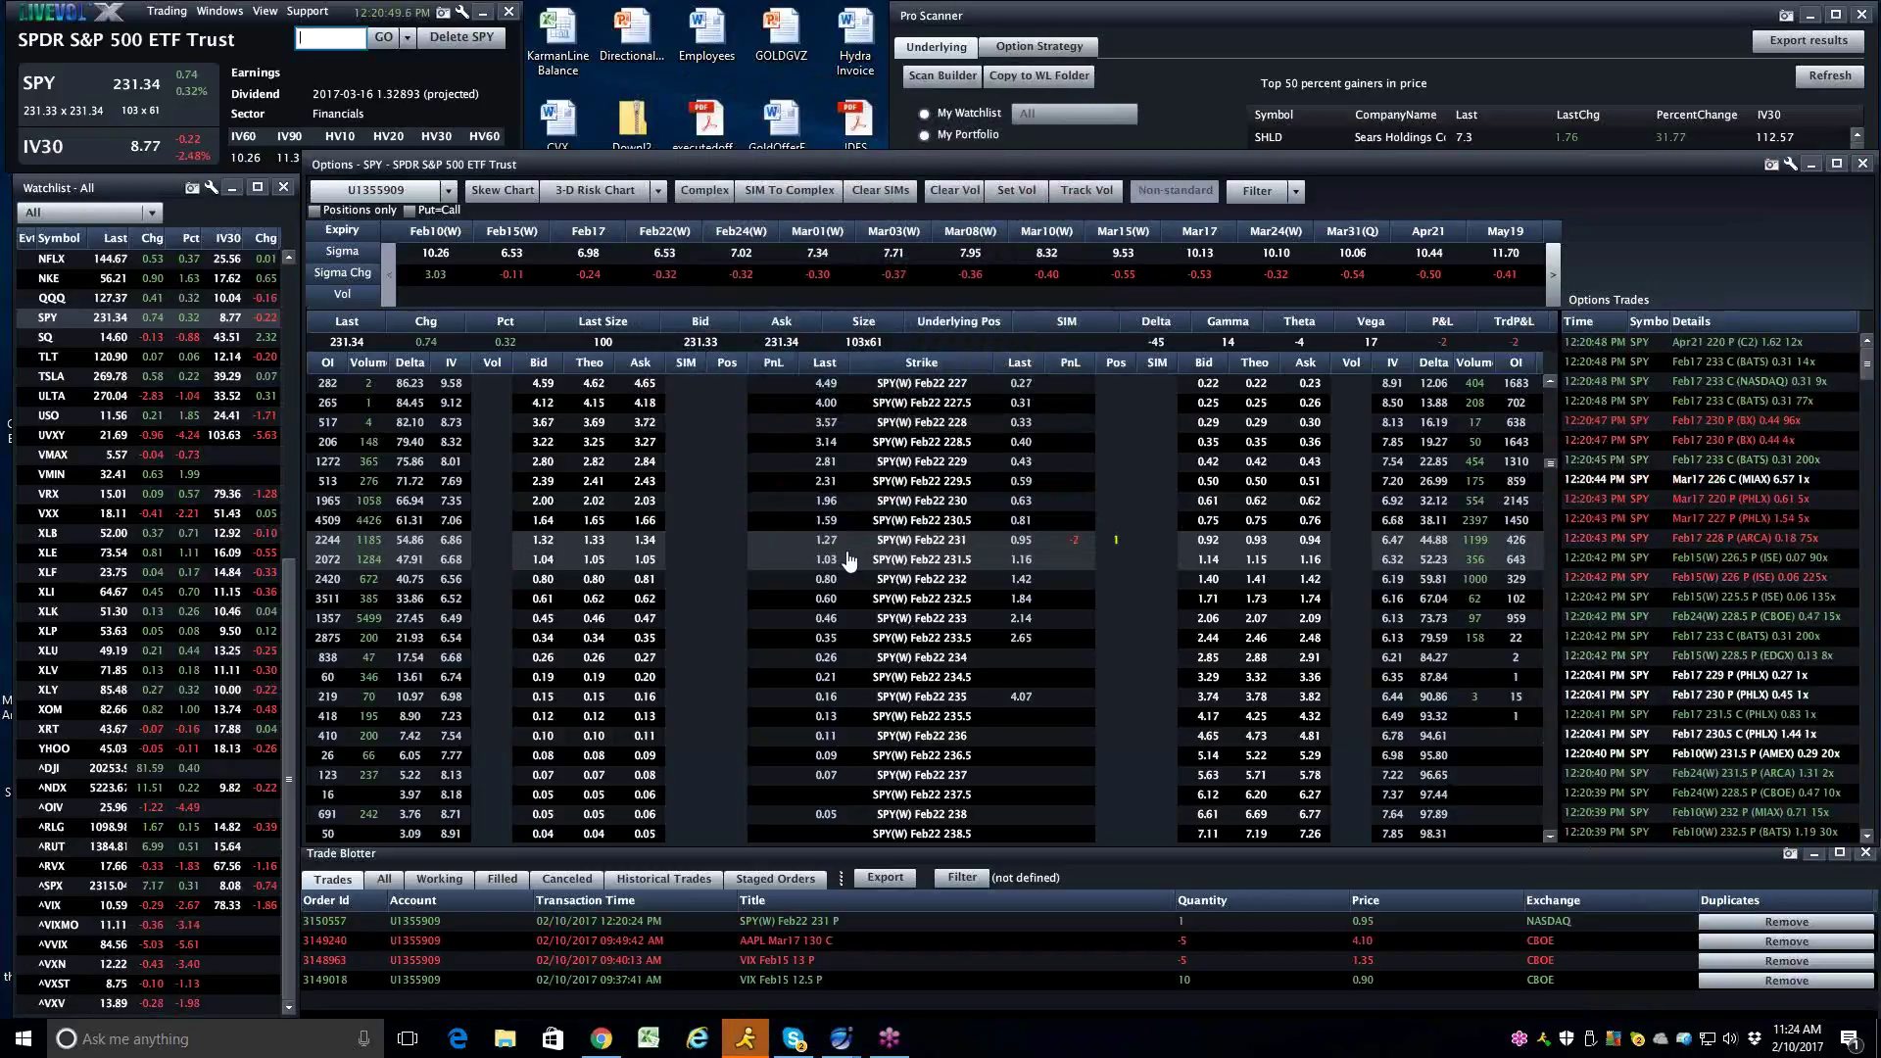